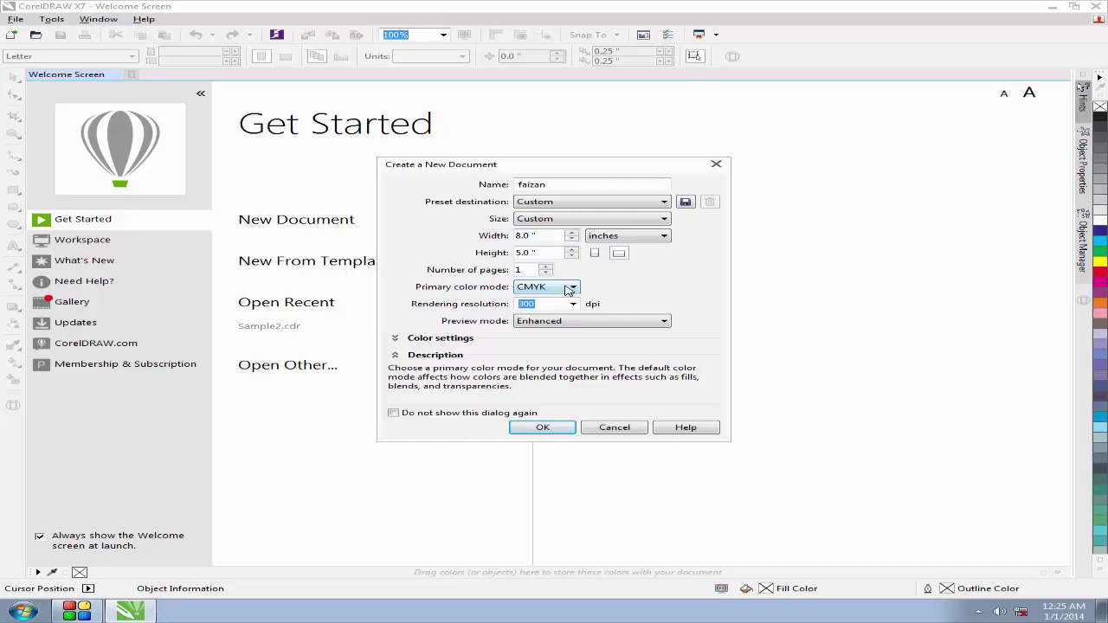
# - Create the document with CMYK primary color mode and 300 dpi rendering resolution, and close the Welcome Screen
pyautogui.click(574, 288)
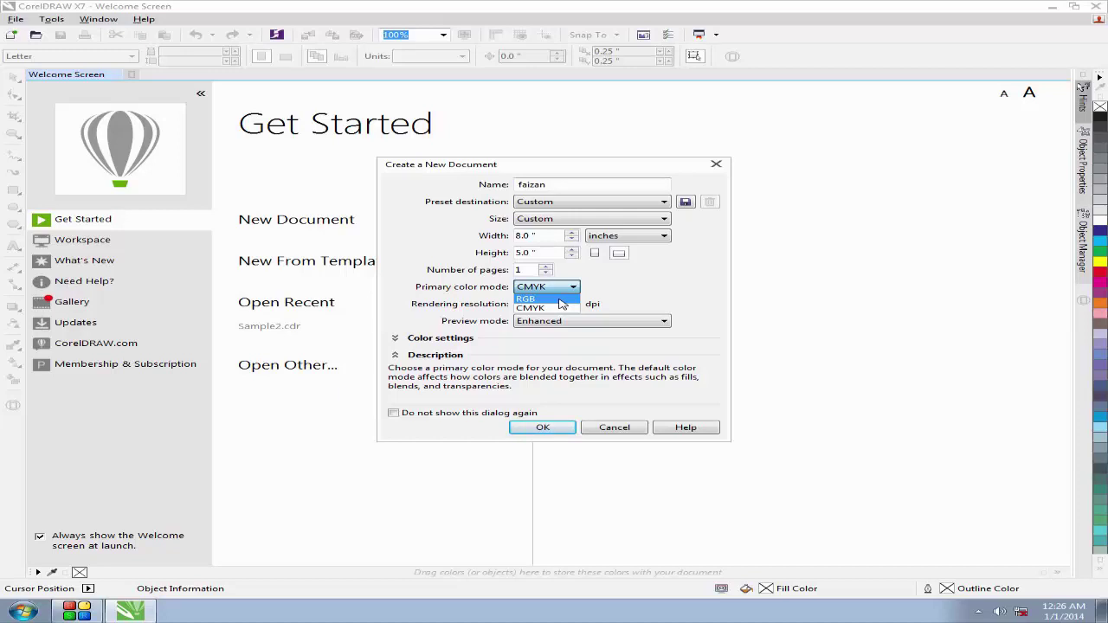
pyautogui.click(561, 308)
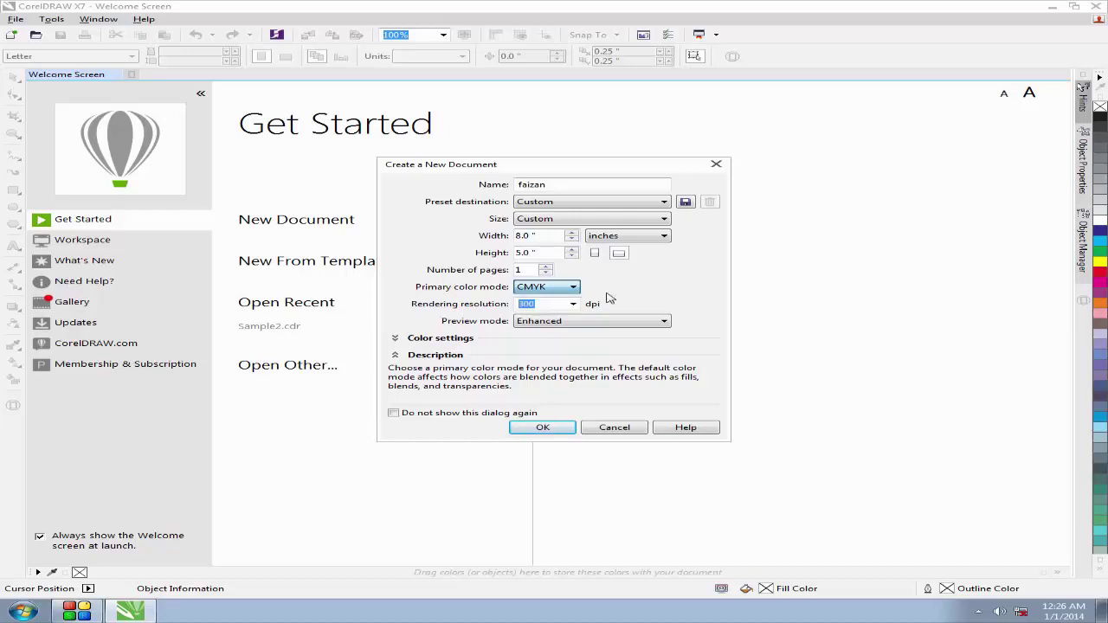
pyautogui.click(547, 303)
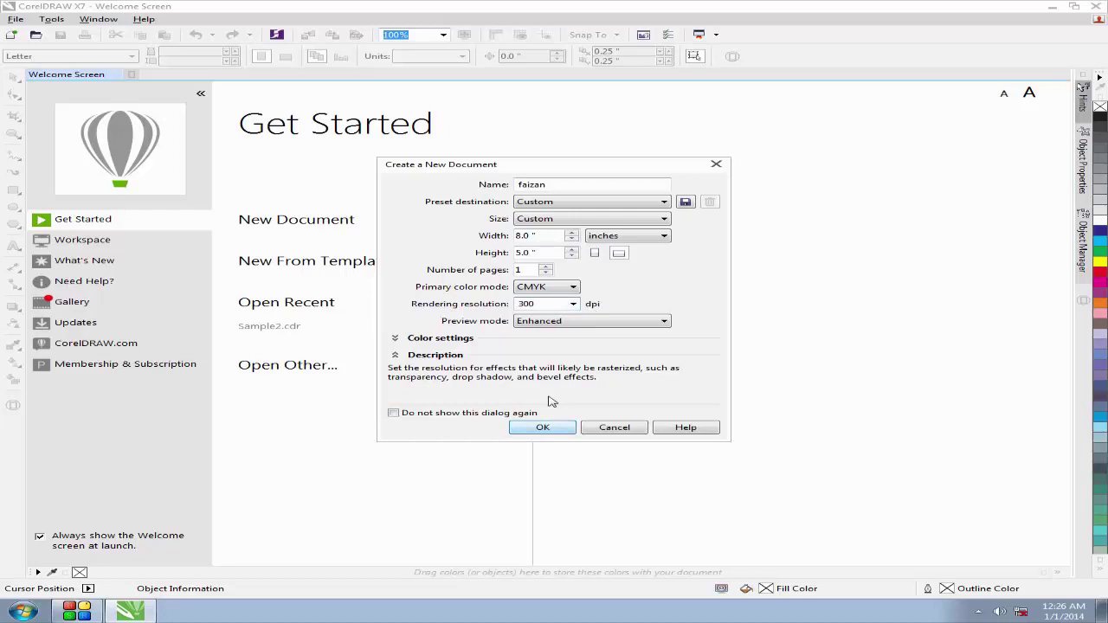
pyautogui.click(558, 427)
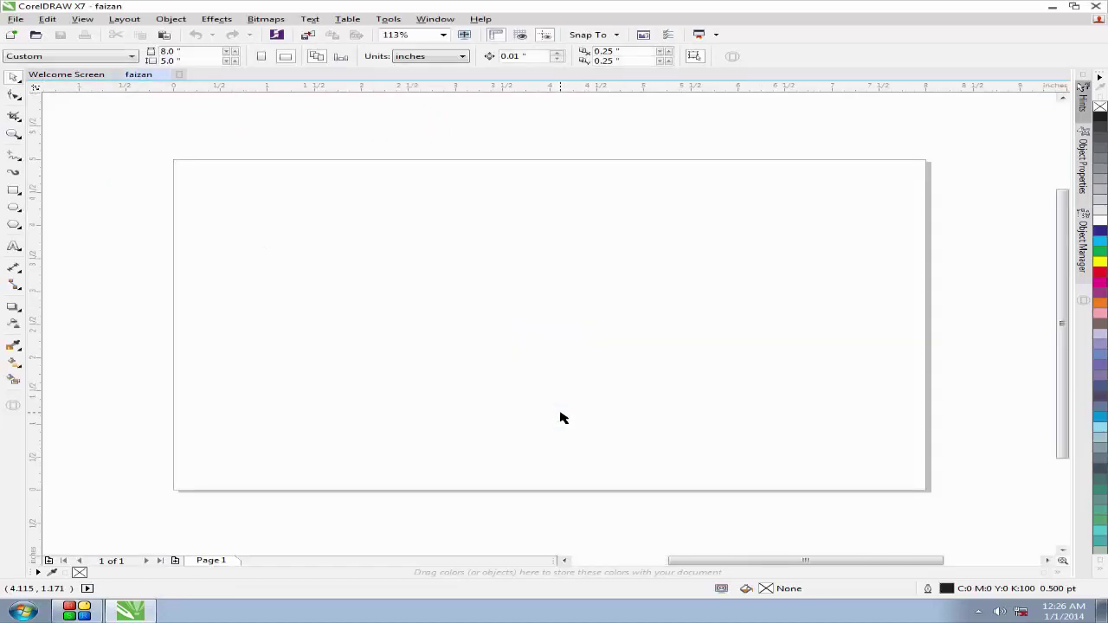
pyautogui.click(114, 75)
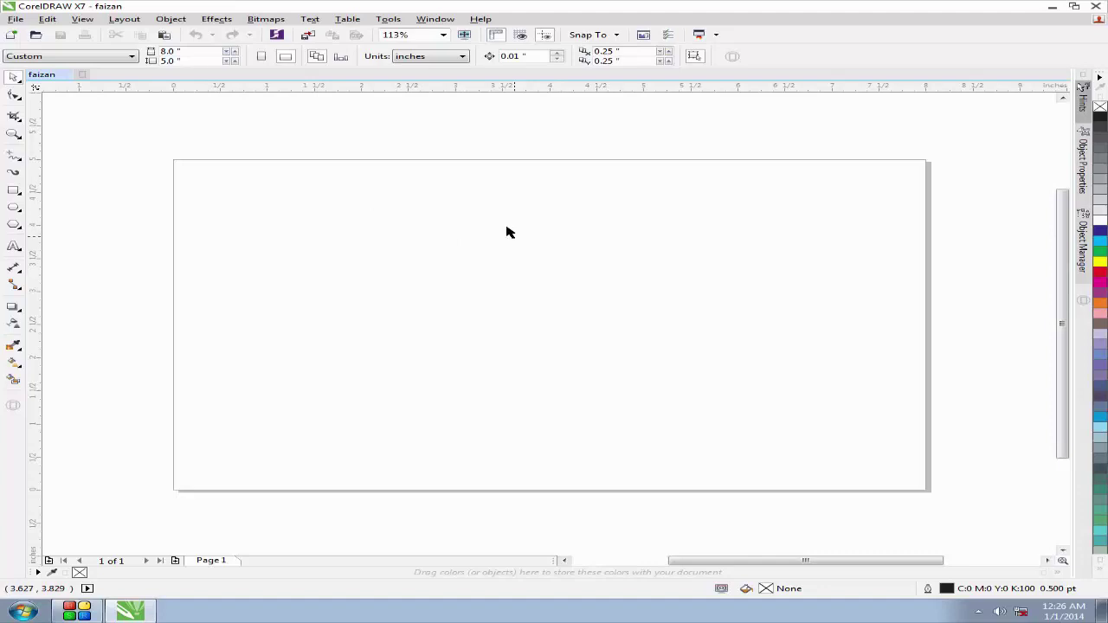
# - Add a rectangle that automatically covers the entire 8 by 5 inch page
pyautogui.click(14, 191)
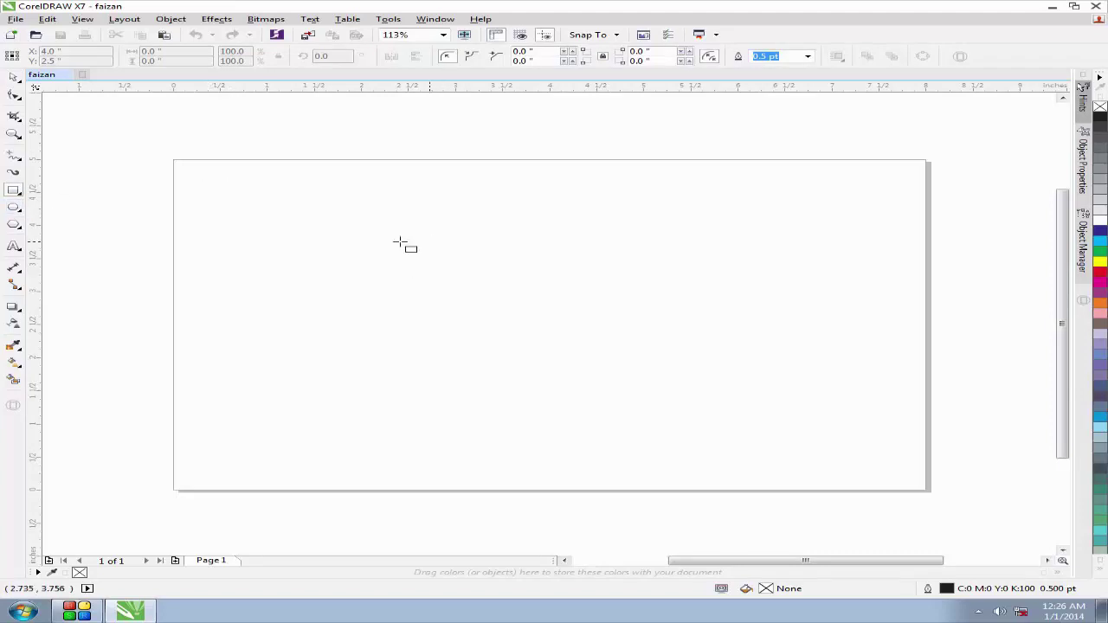
pyautogui.doubleClick(13, 191)
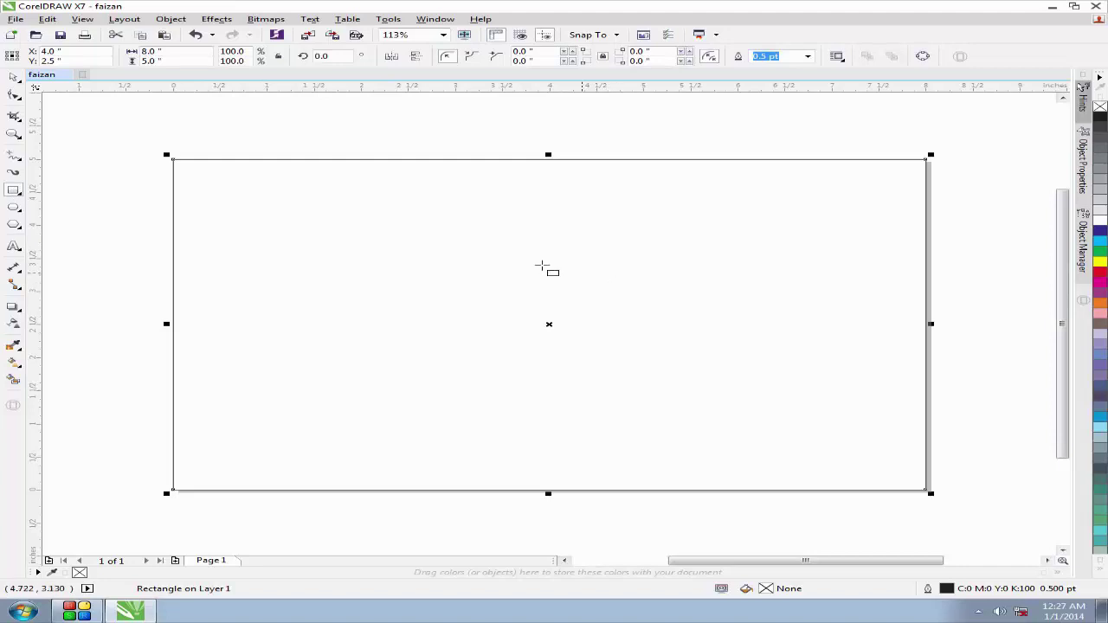
pyautogui.click(14, 78)
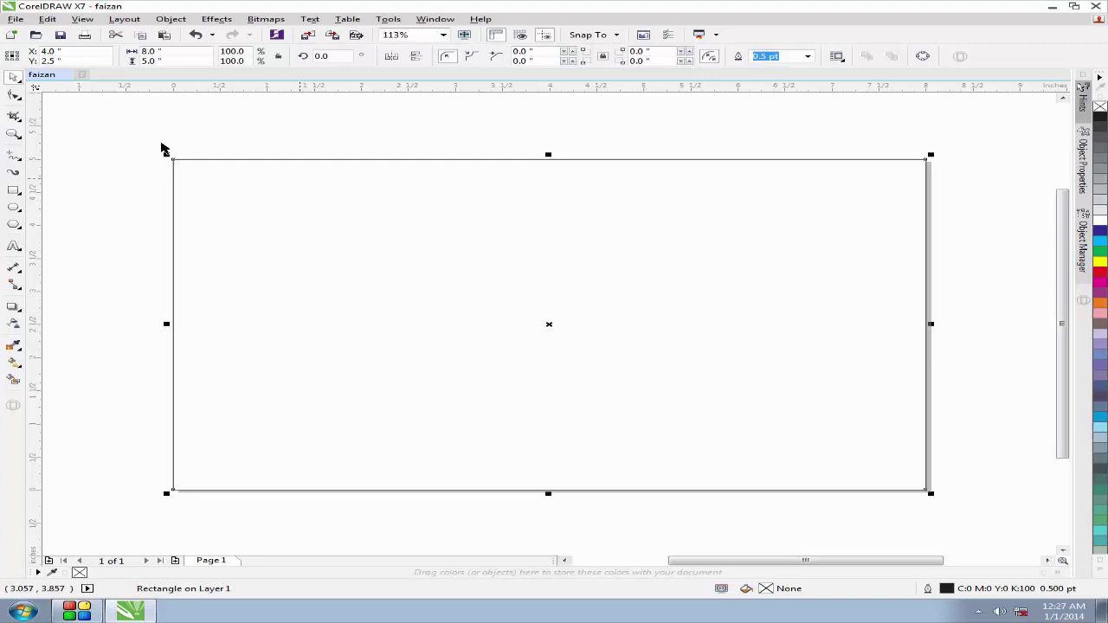
# - Set the page rectangle's outline width to 4.0 pt
pyautogui.click(350, 205)
pyautogui.click(351, 205)
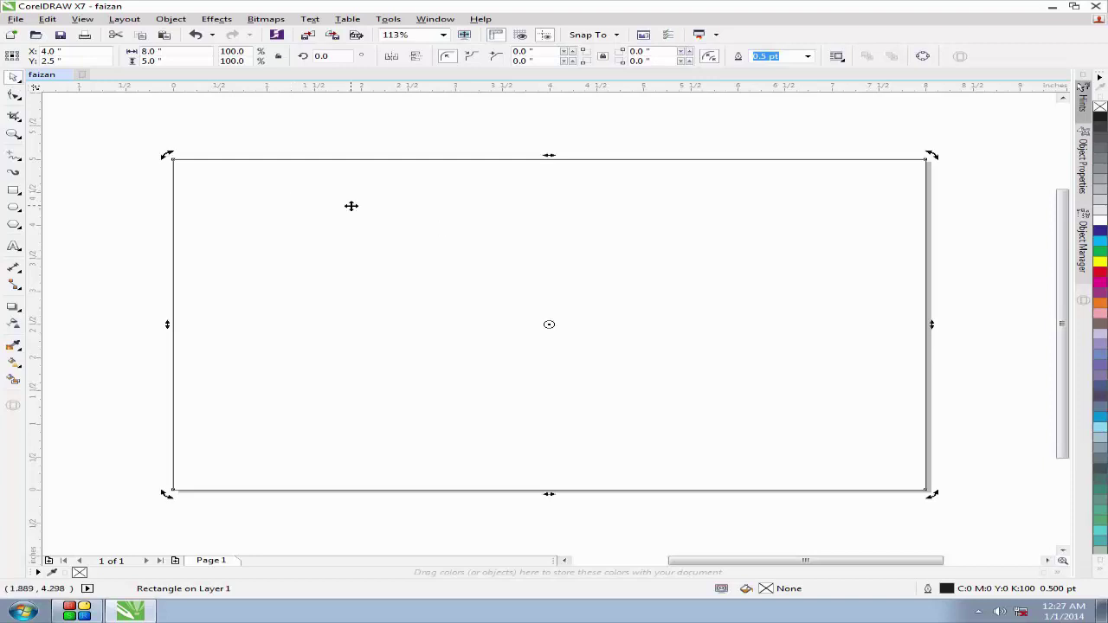
pyautogui.click(807, 57)
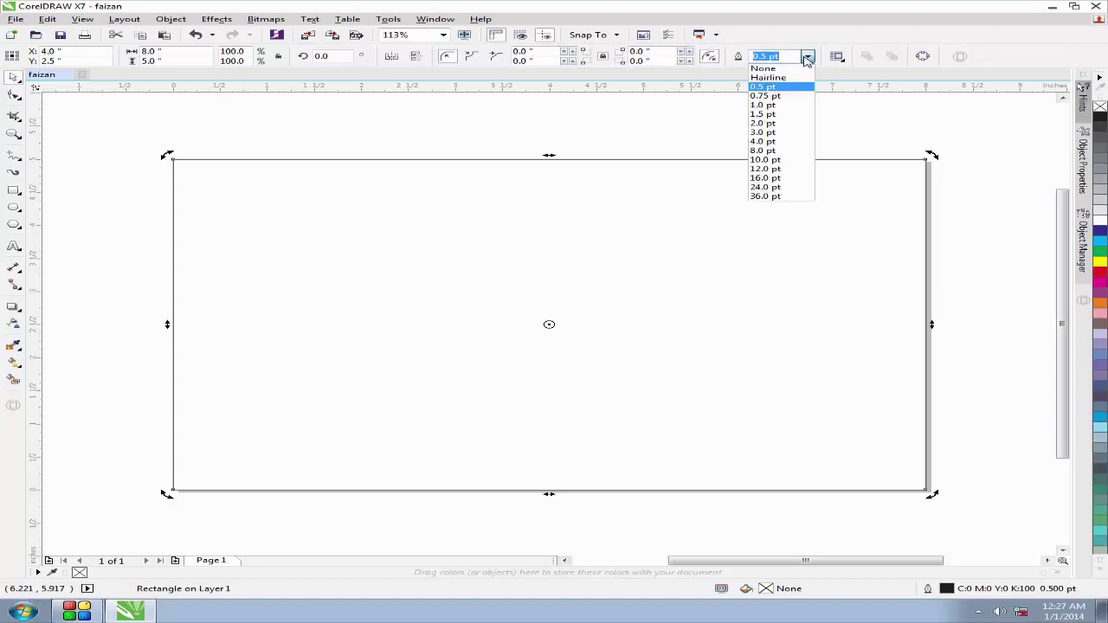
pyautogui.click(764, 115)
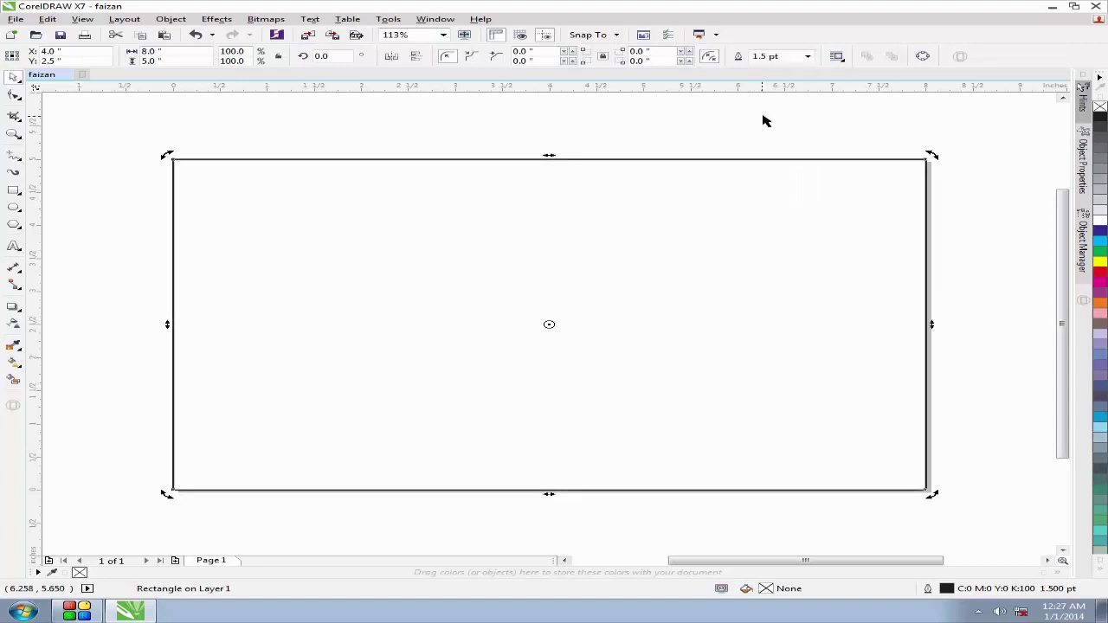
pyautogui.click(808, 57)
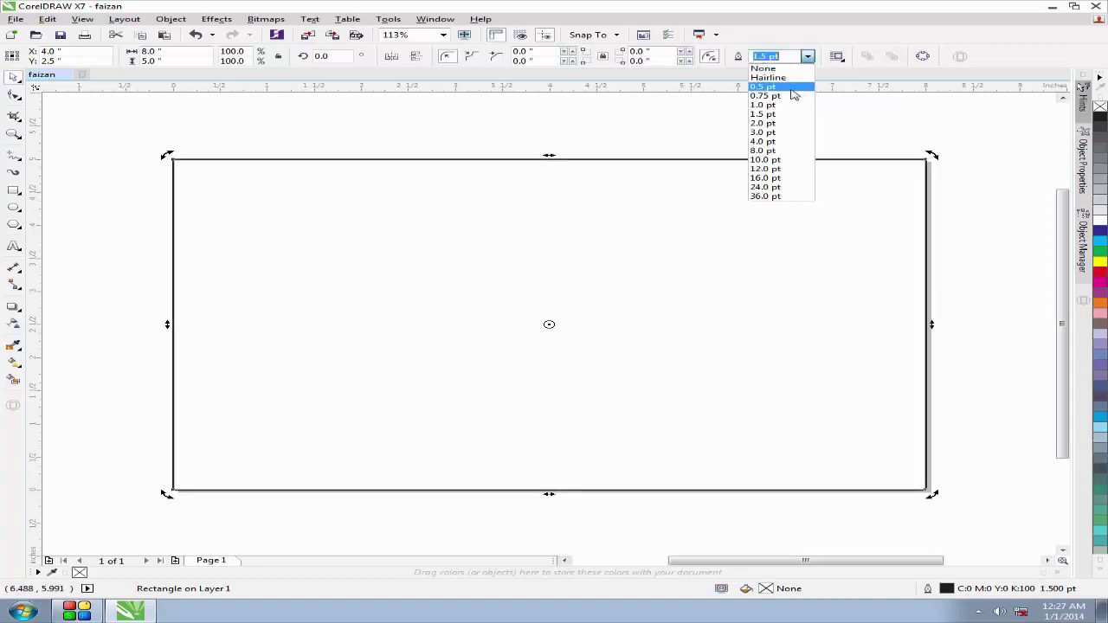
pyautogui.click(764, 142)
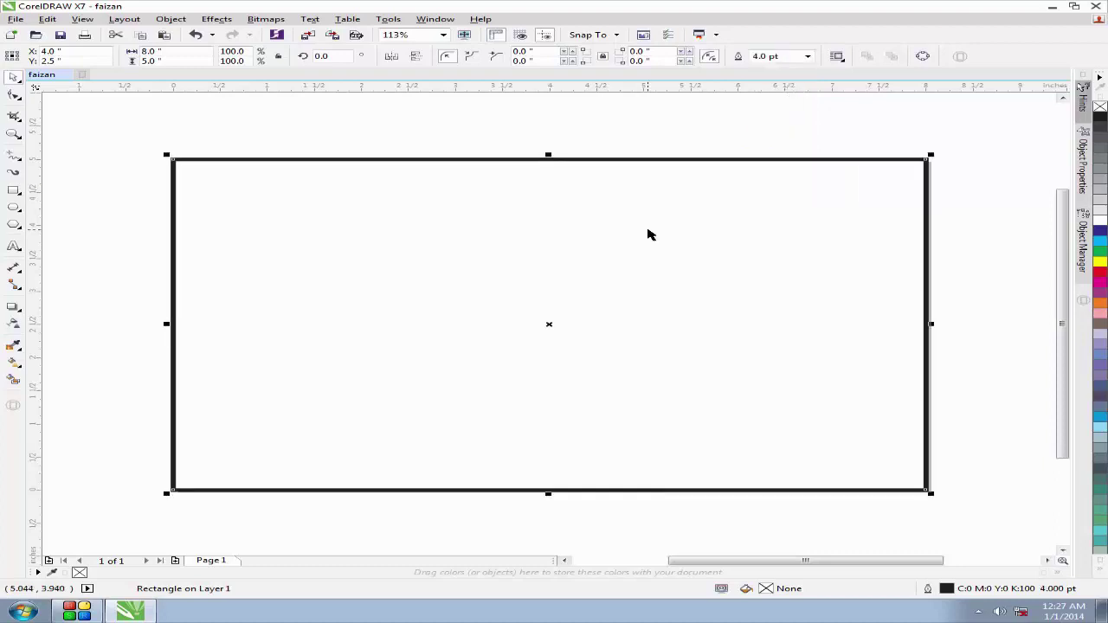
pyautogui.click(460, 265)
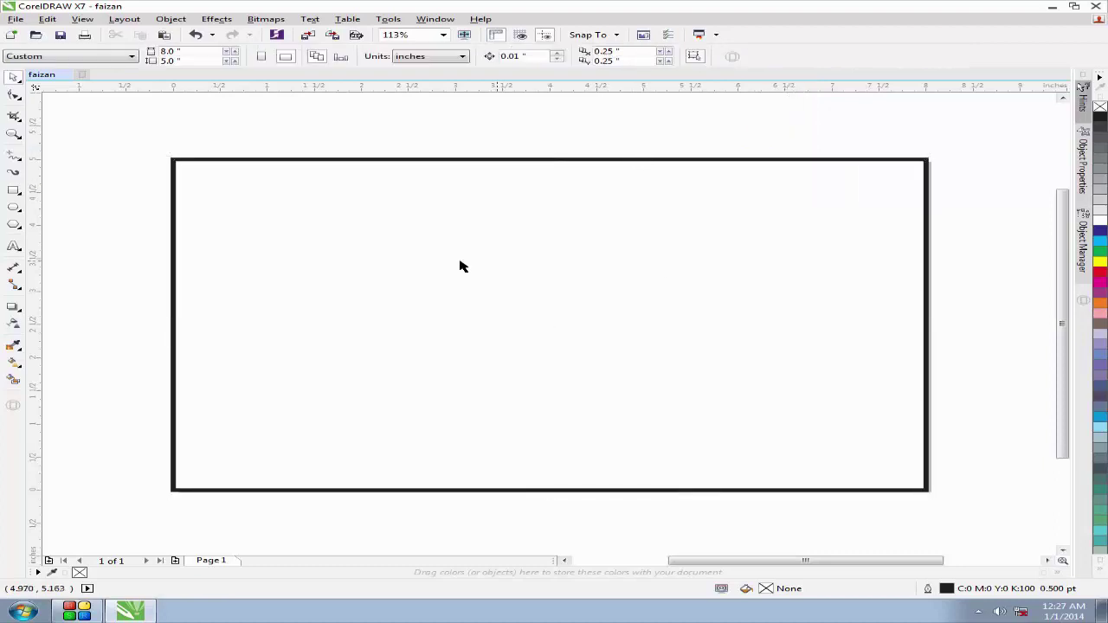
# - Fill the page rectangle with the dark teal shade C:90 M:26 Y:57 K:7 from the cyan swatch's color variations
pyautogui.click(458, 285)
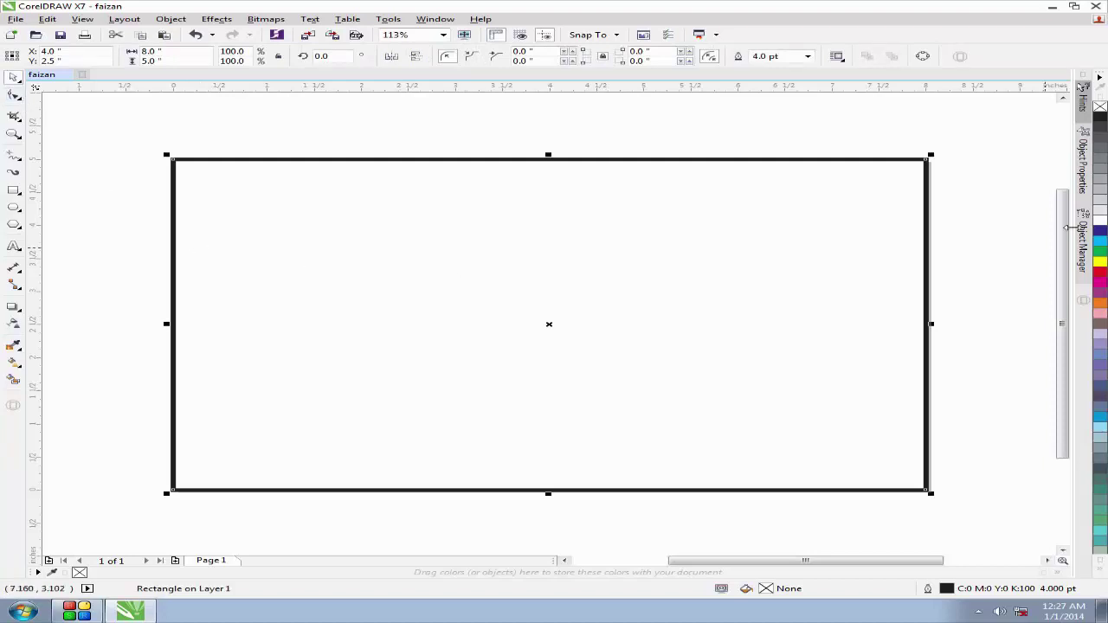
pyautogui.click(23, 102)
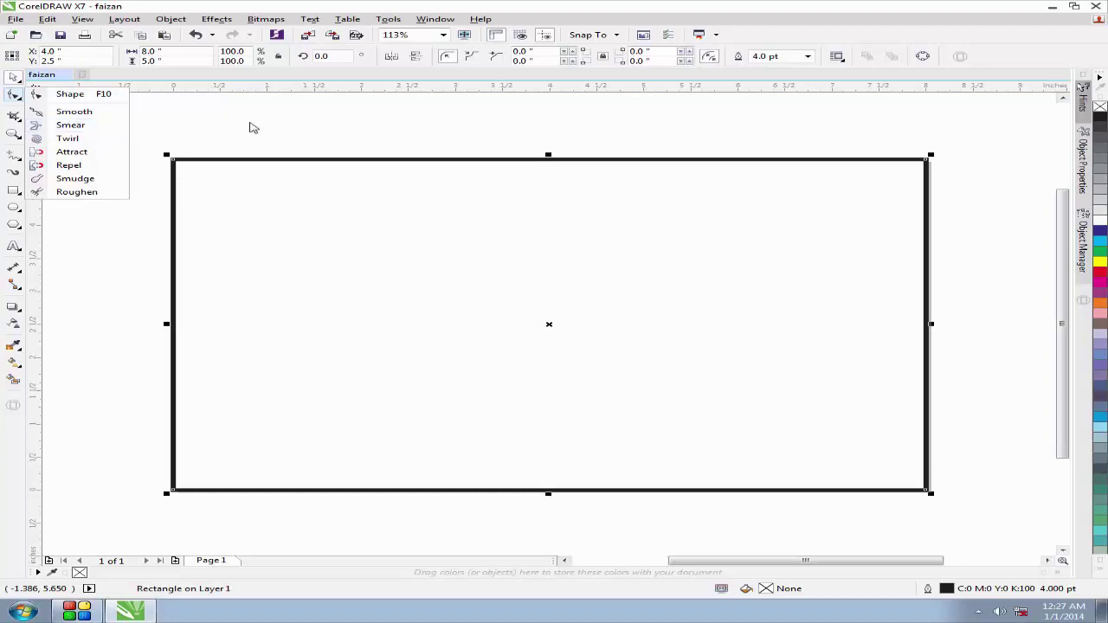
pyautogui.click(779, 247)
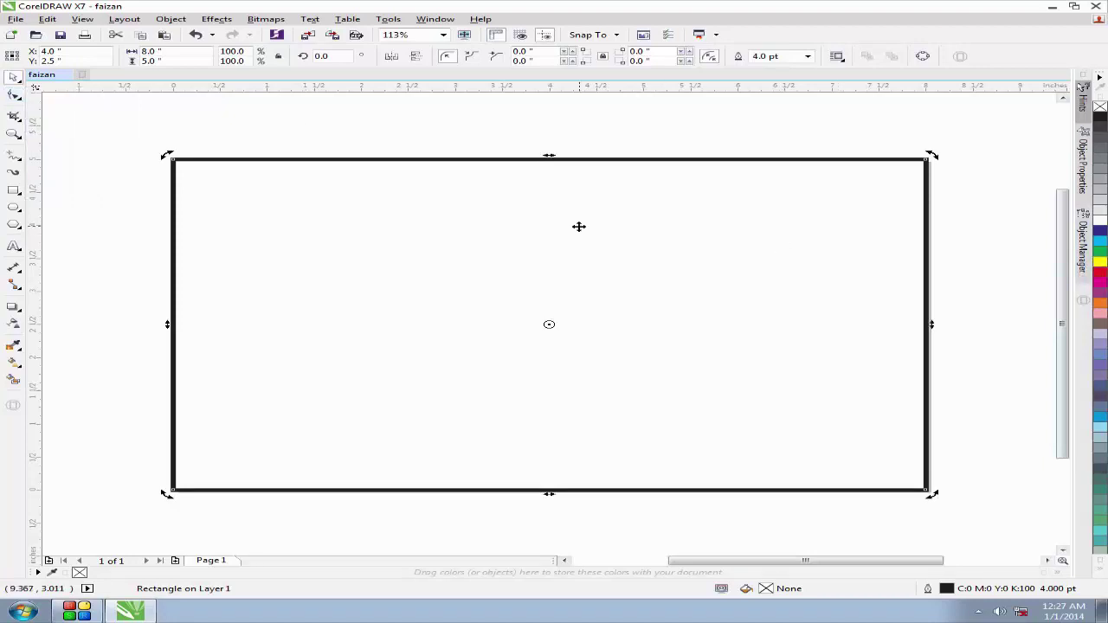
pyautogui.click(1100, 270)
pyautogui.click(1100, 250)
pyautogui.click(1100, 241)
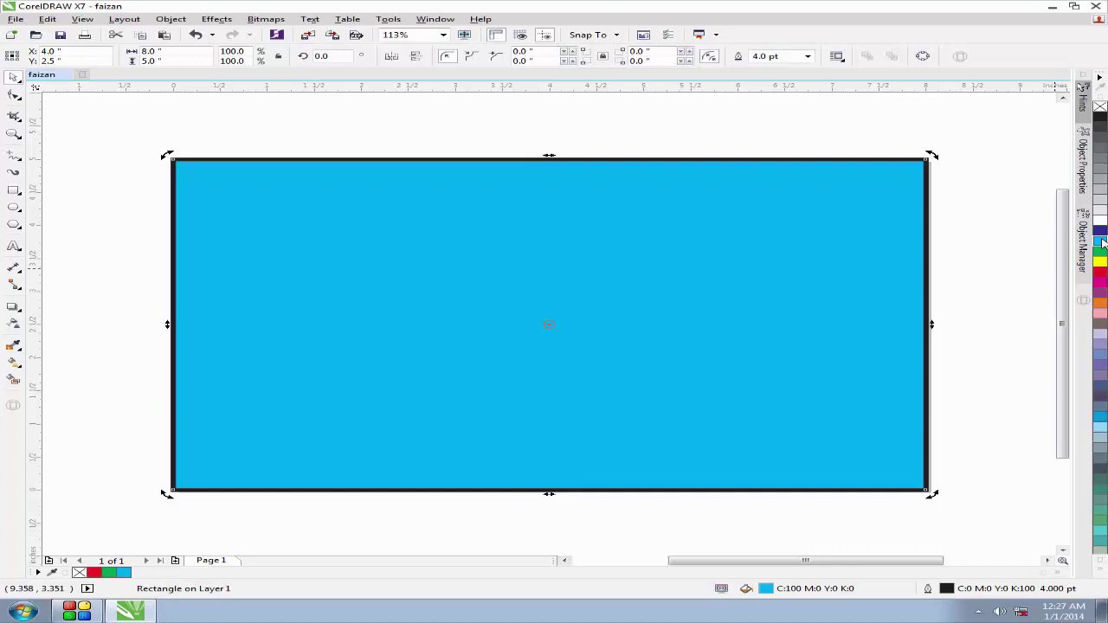
pyautogui.click(1102, 243)
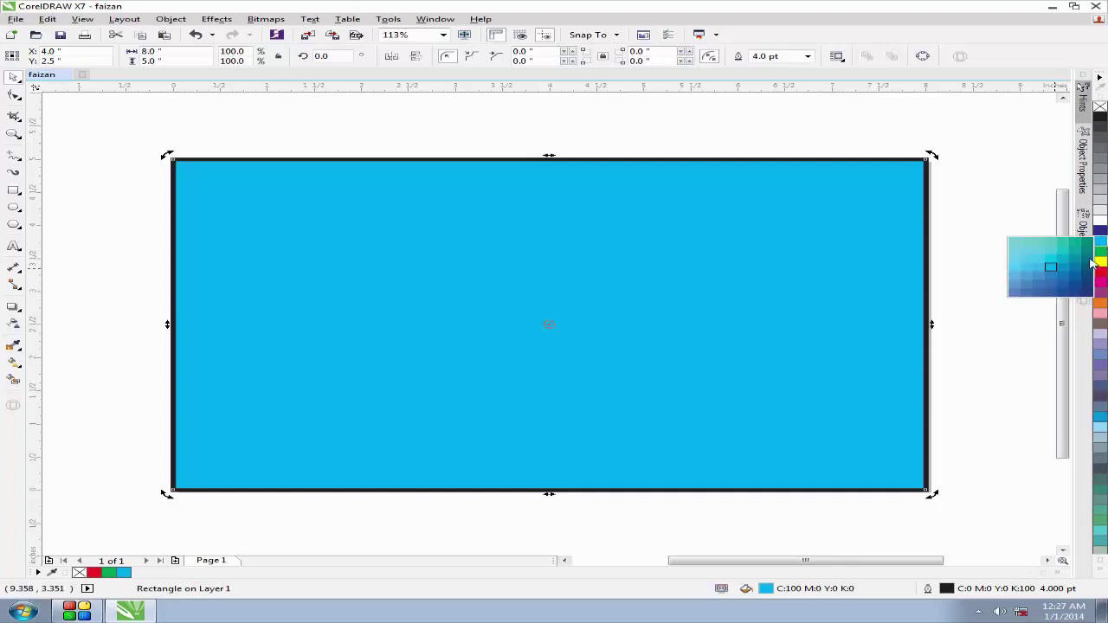
pyautogui.click(1088, 249)
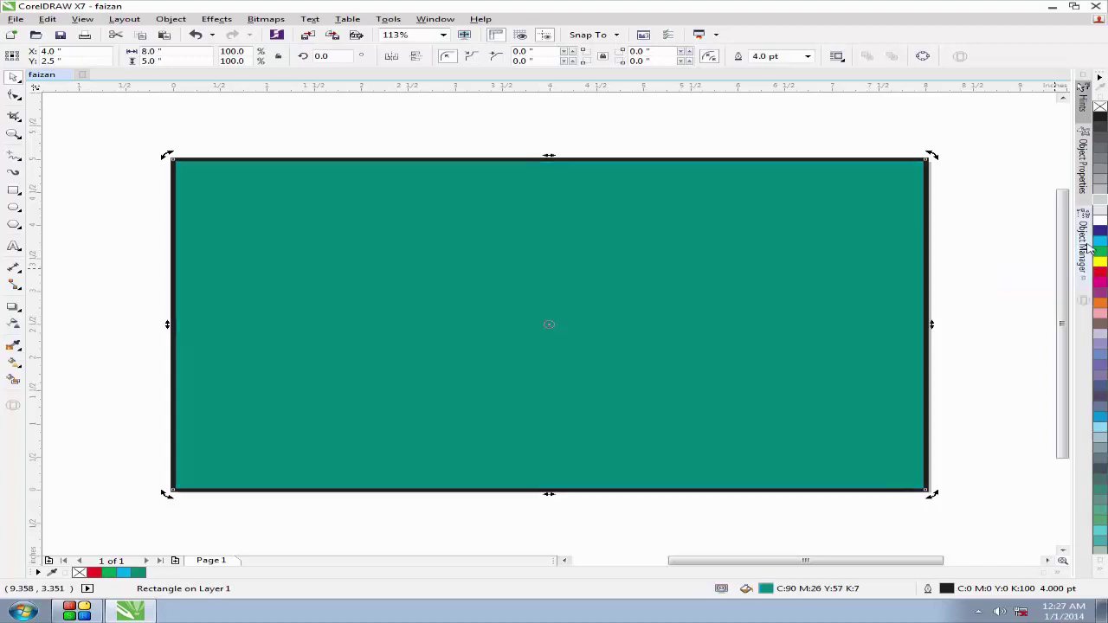
pyautogui.click(306, 148)
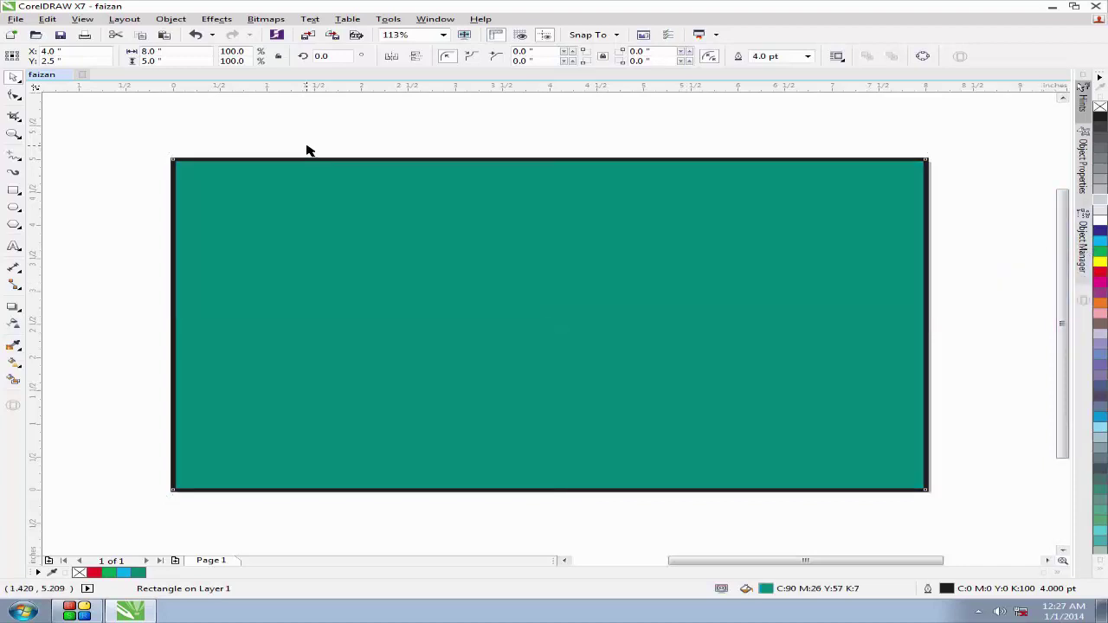
# - Draw a rectangle about 2.7 by 1.7 inches in the page's upper-left area and round all four corners to about 0.68 inch
pyautogui.click(13, 192)
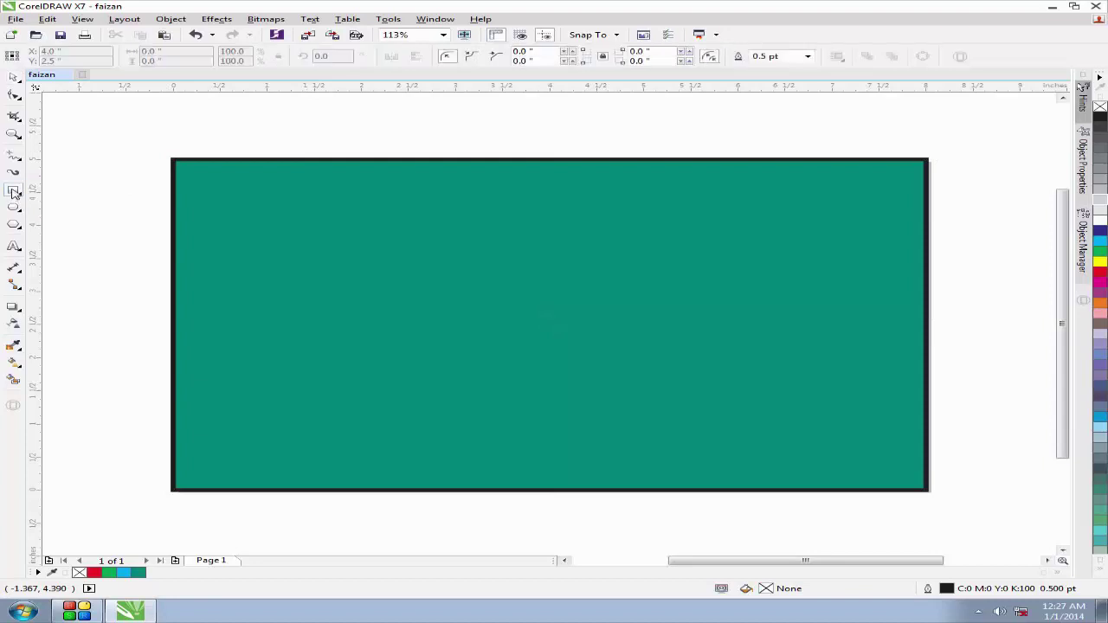
pyautogui.moveTo(212, 184); pyautogui.dragTo(468, 294)
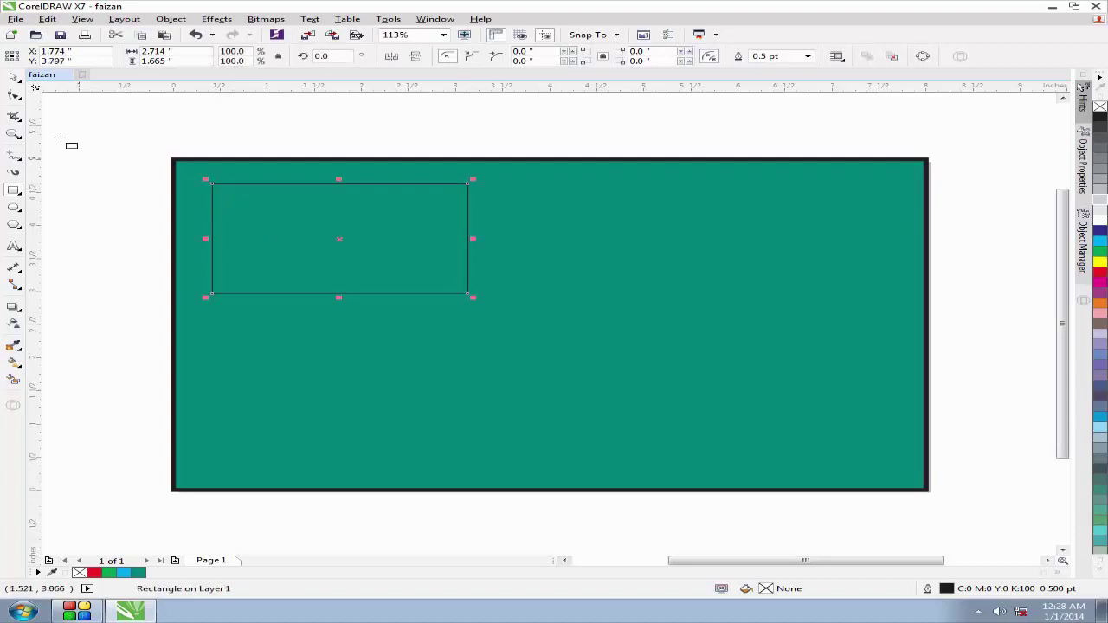
pyautogui.click(15, 98)
pyautogui.click(21, 103)
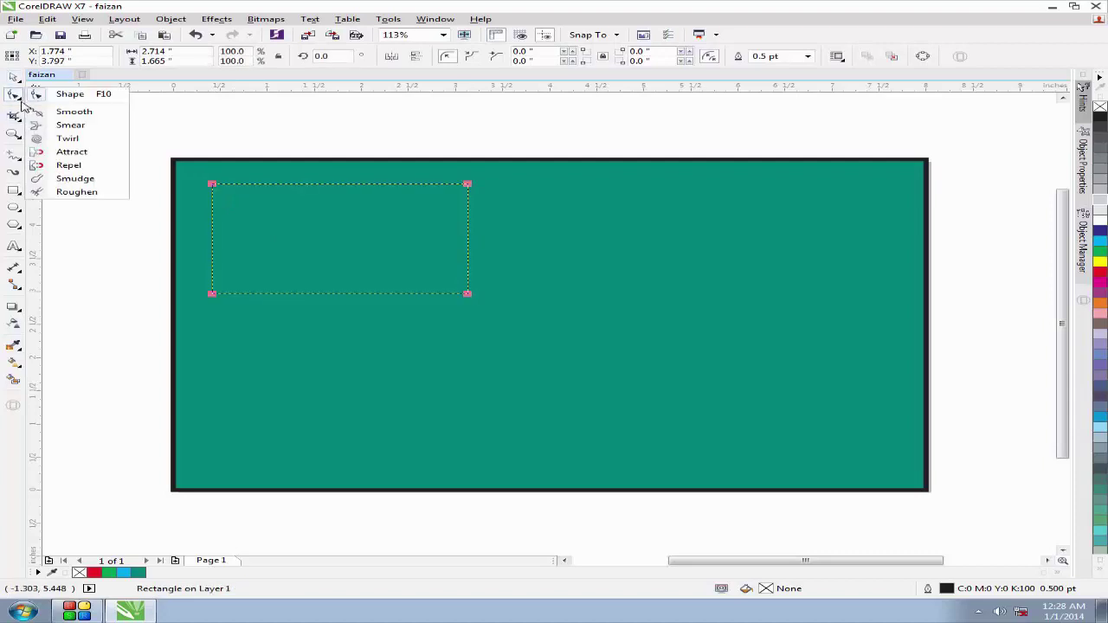
pyautogui.click(69, 96)
pyautogui.moveTo(215, 186); pyautogui.dragTo(263, 191)
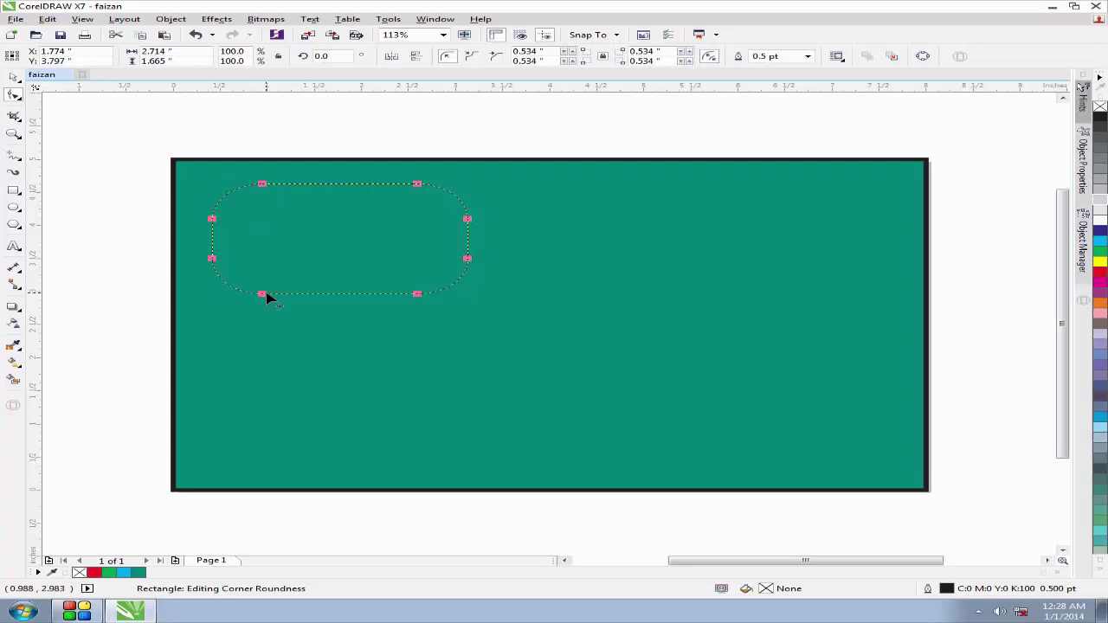
pyautogui.moveTo(262, 186); pyautogui.dragTo(267, 229)
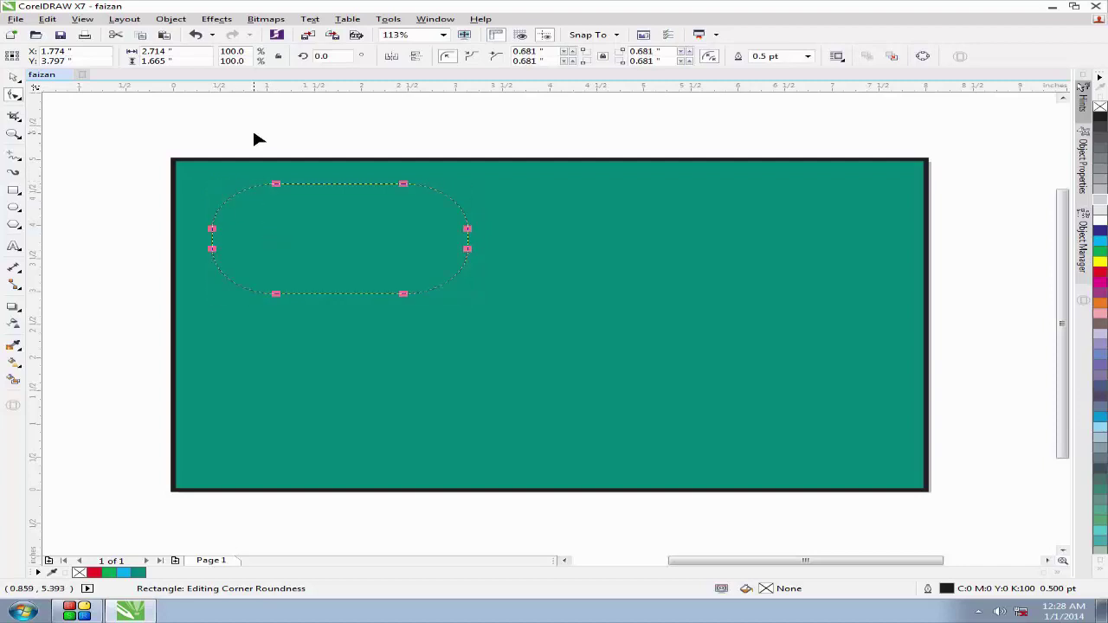
# - Set the rounded rectangle's outline width to 1.5 pt
pyautogui.click(14, 76)
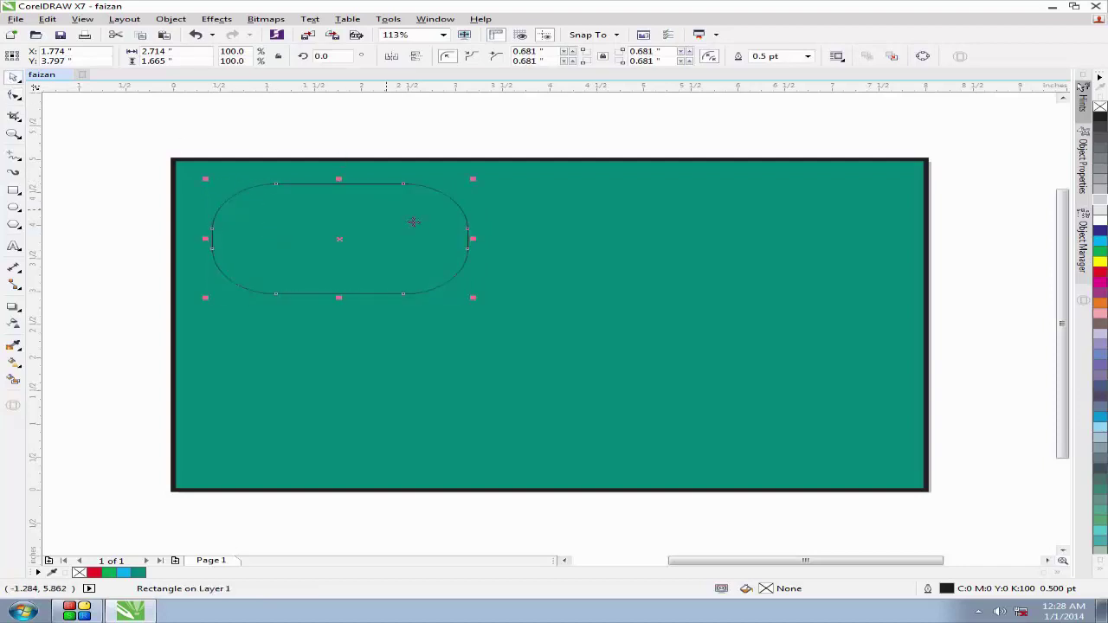
pyautogui.click(808, 57)
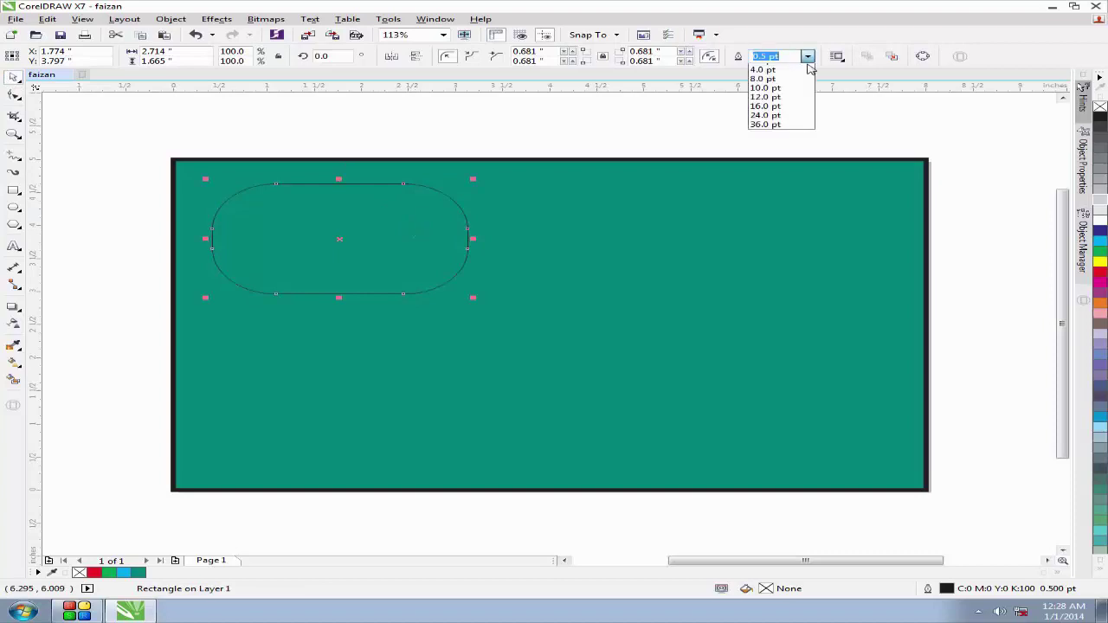
pyautogui.click(776, 121)
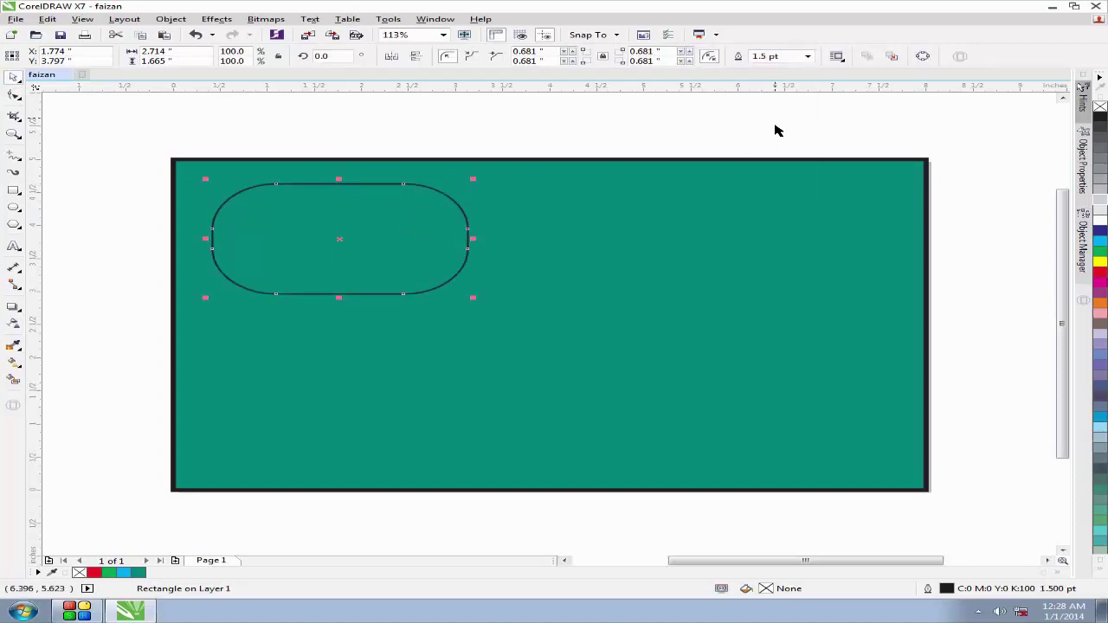
# - Place a copy of the rounded rectangle to its right and delete that copy
pyautogui.moveTo(345, 241); pyautogui.dragTo(618, 237)
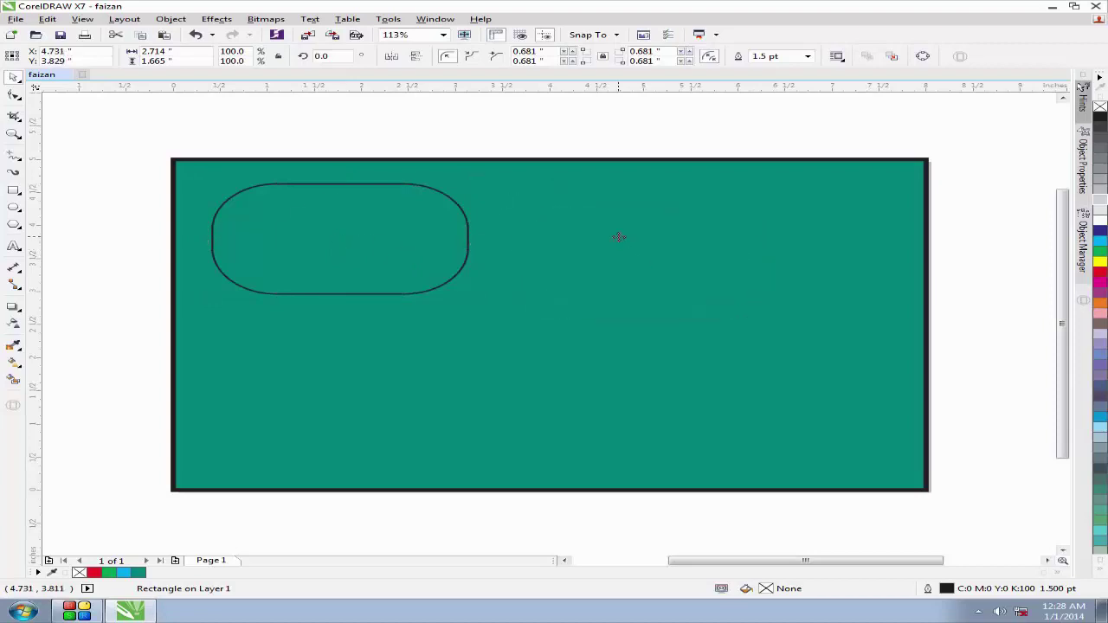
pyautogui.press('Delete')
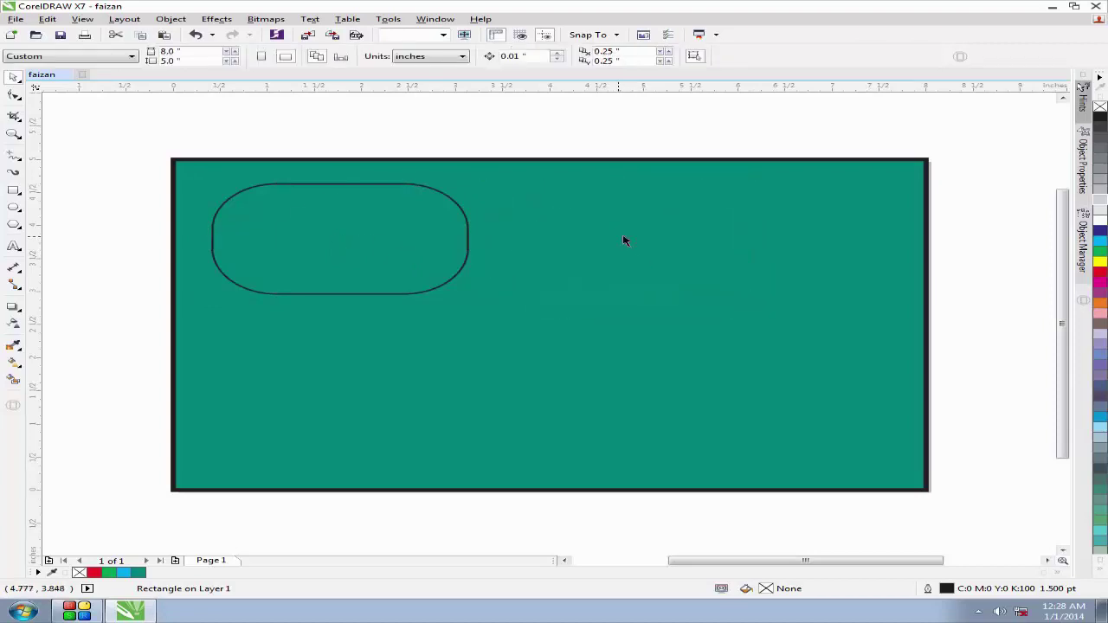
# - Draw a small rectangle about 1.19 by 0.75 inches to the right of the rounded rectangle
pyautogui.click(14, 191)
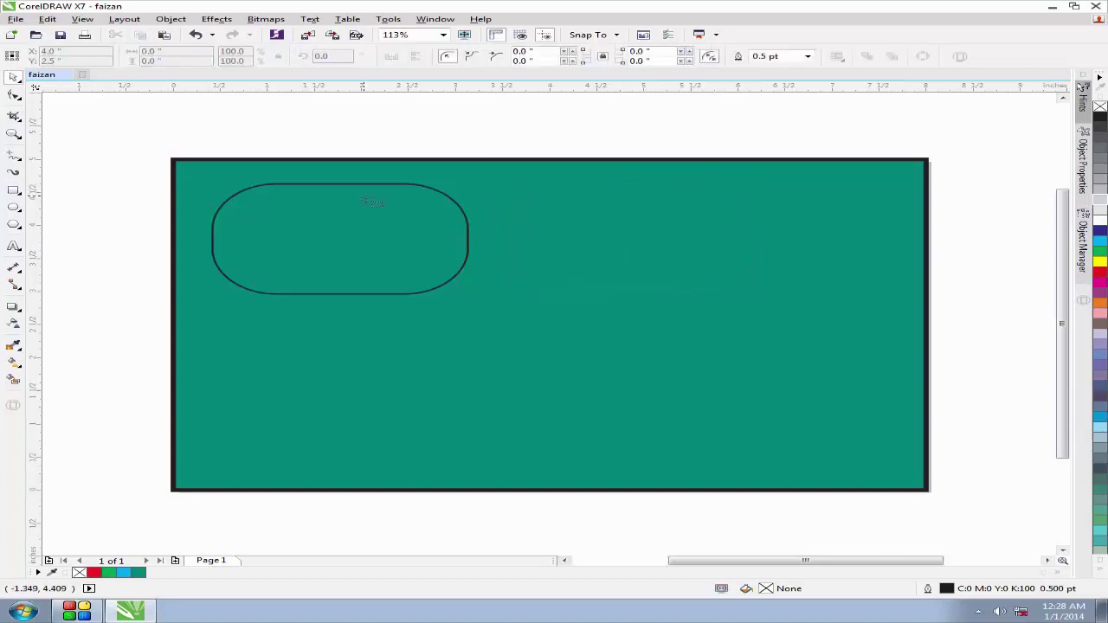
pyautogui.moveTo(518, 193); pyautogui.dragTo(630, 243)
pyautogui.click(14, 78)
pyautogui.click(534, 203)
pyautogui.click(536, 136)
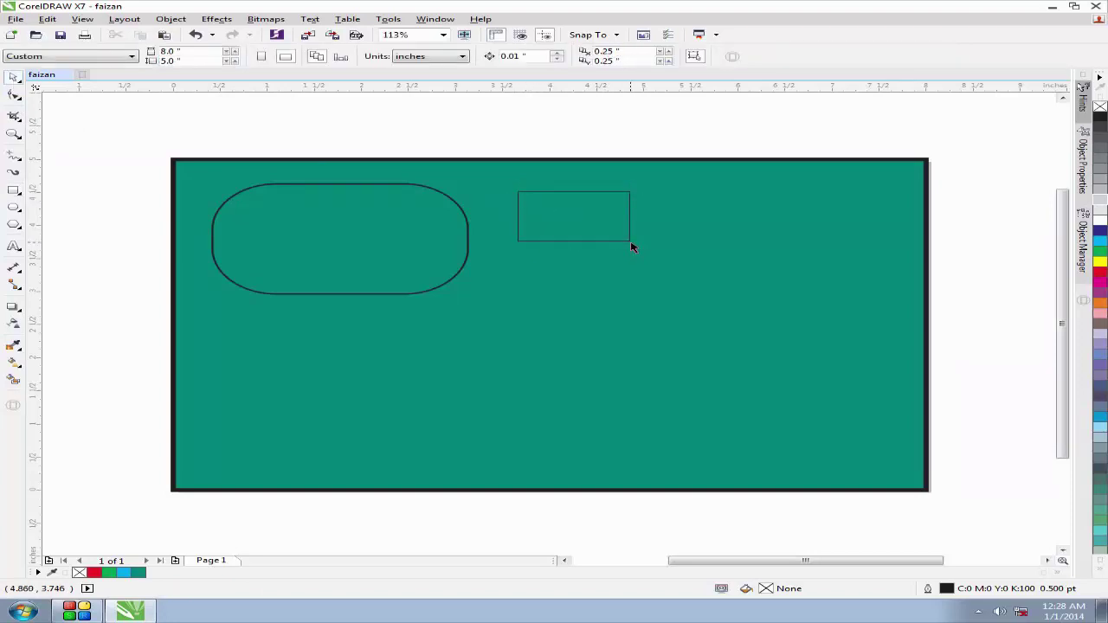
# - Round only the small rectangle's upper-left corner to about 0.36 inch with the Shape tool
pyautogui.click(14, 95)
pyautogui.click(517, 195)
pyautogui.click(516, 194)
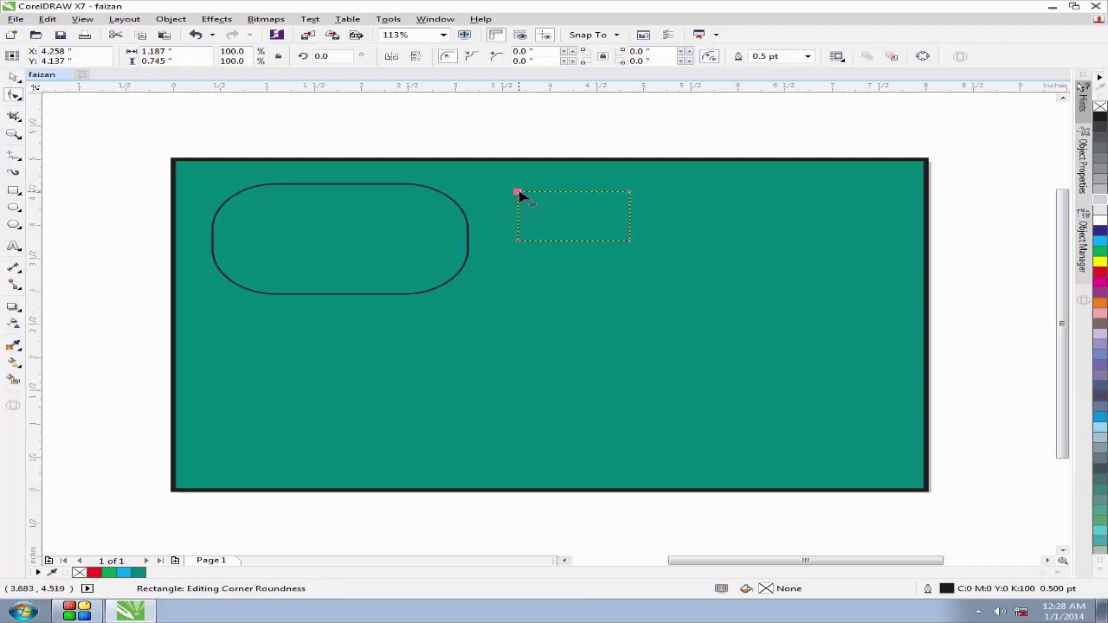
pyautogui.moveTo(522, 198); pyautogui.dragTo(556, 228)
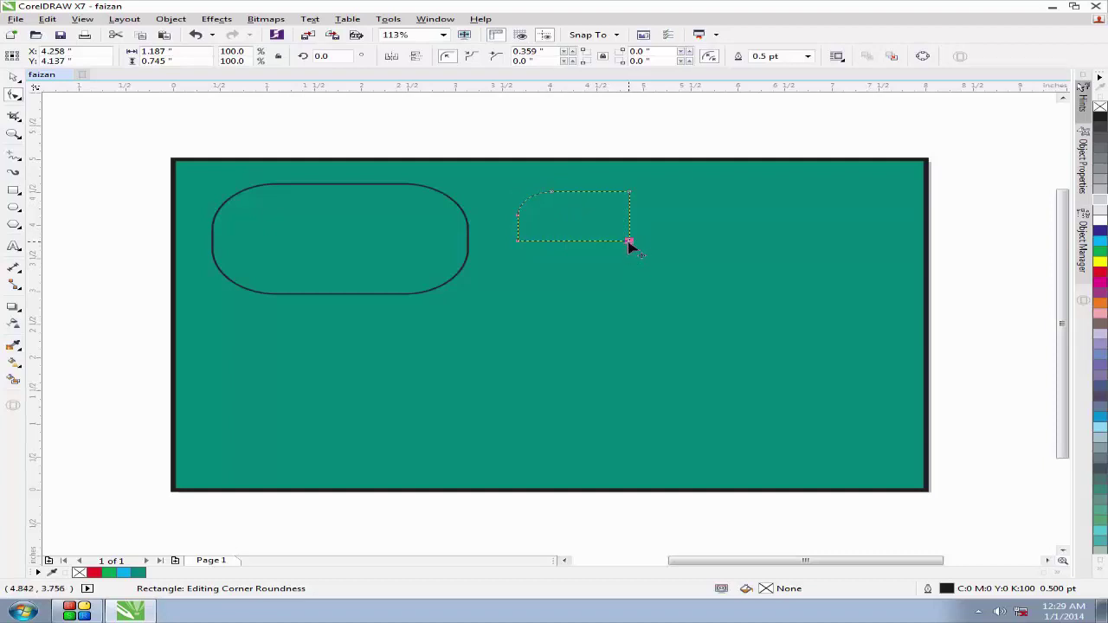
# - Round the small rectangle's lower-right corner to about 0.37 inch with the Shape tool and shift the shape slightly to the right
pyautogui.moveTo(628, 246); pyautogui.dragTo(595, 222)
pyautogui.click(14, 79)
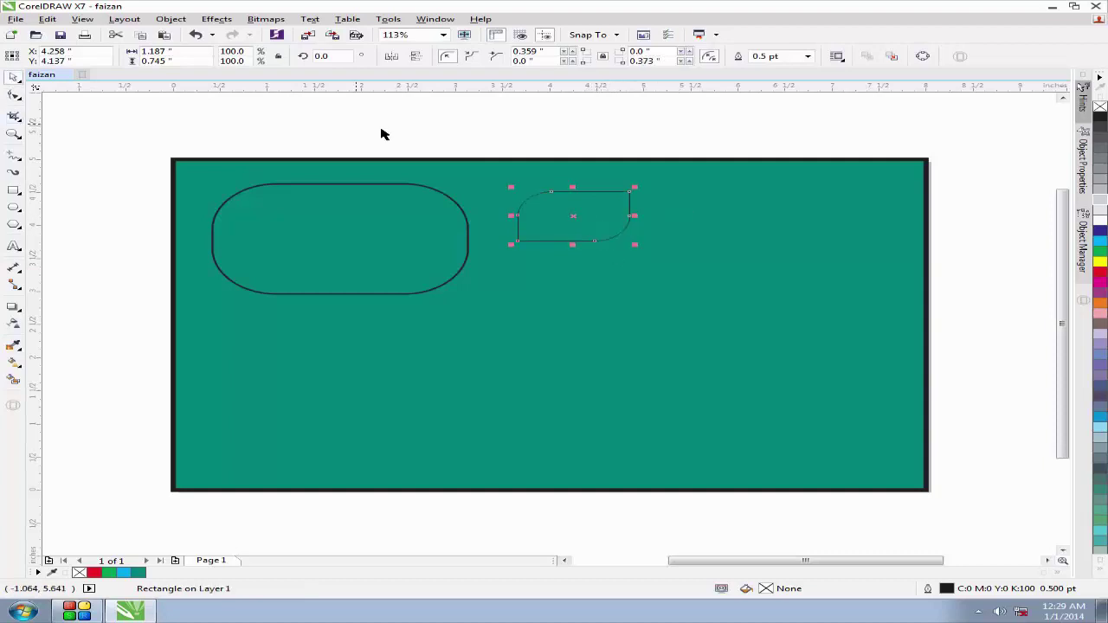
pyautogui.click(600, 220)
pyautogui.moveTo(602, 220); pyautogui.dragTo(613, 220)
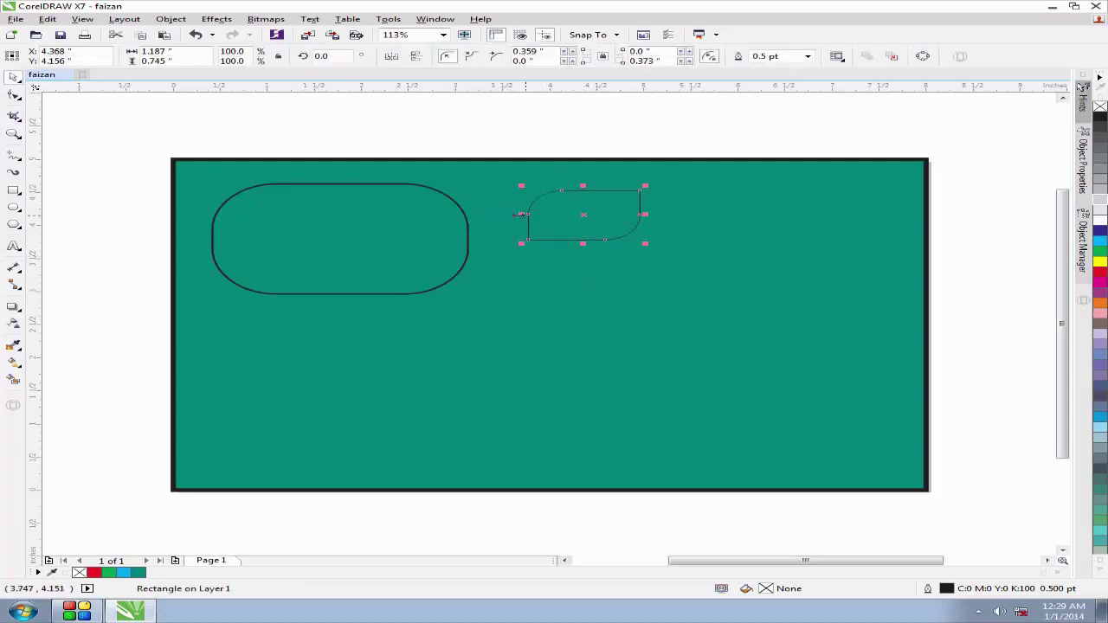
pyautogui.click(14, 116)
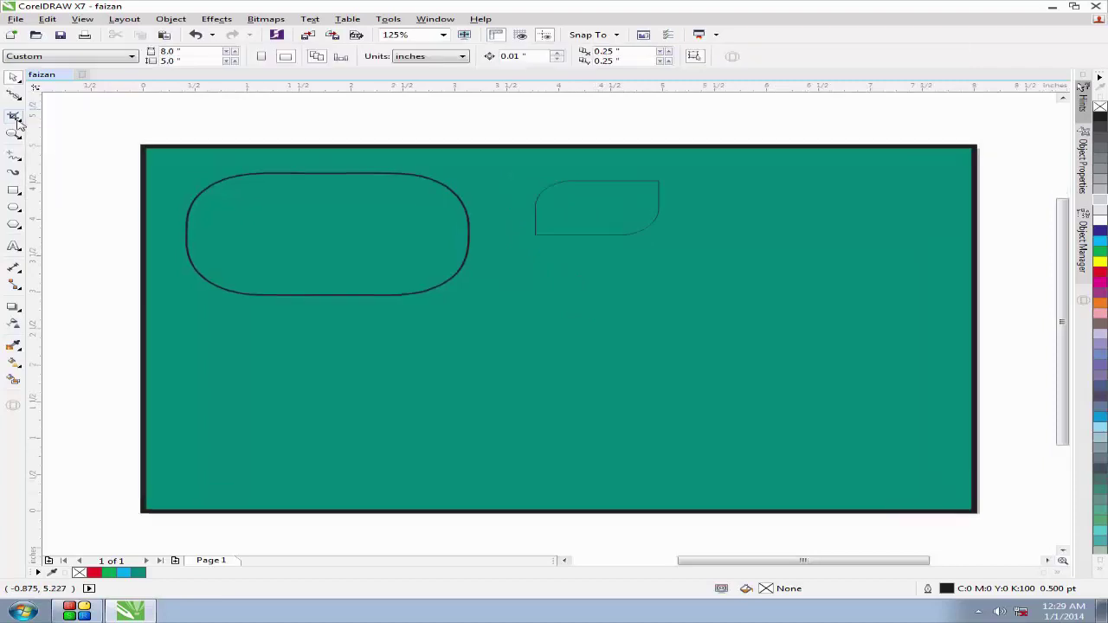
pyautogui.click(15, 96)
pyautogui.rightClick(24, 98)
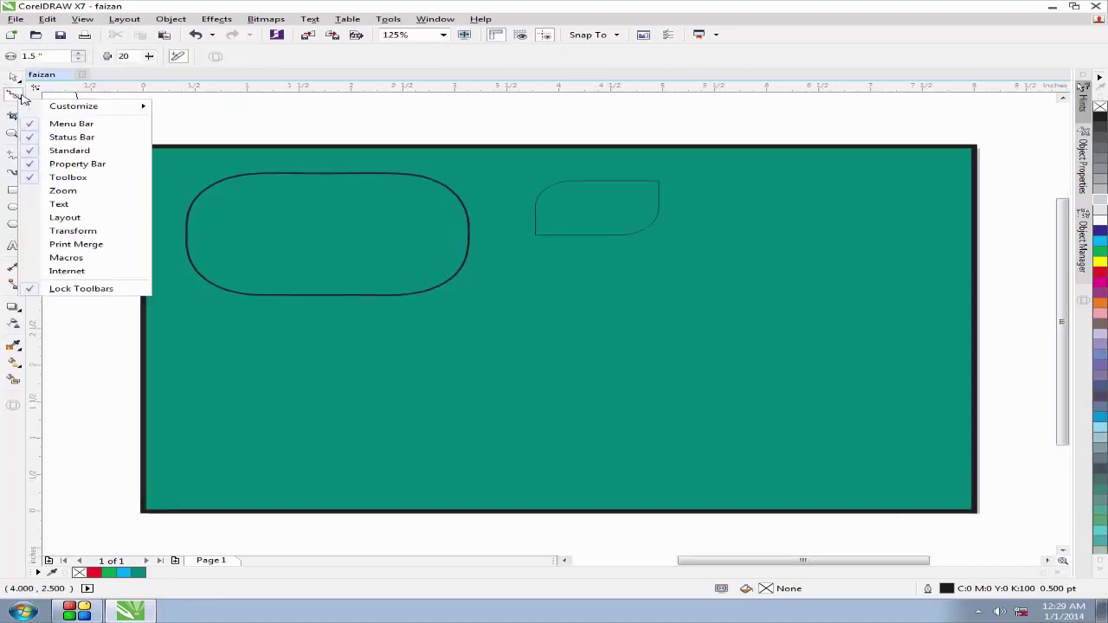
pyautogui.click(17, 102)
pyautogui.click(15, 97)
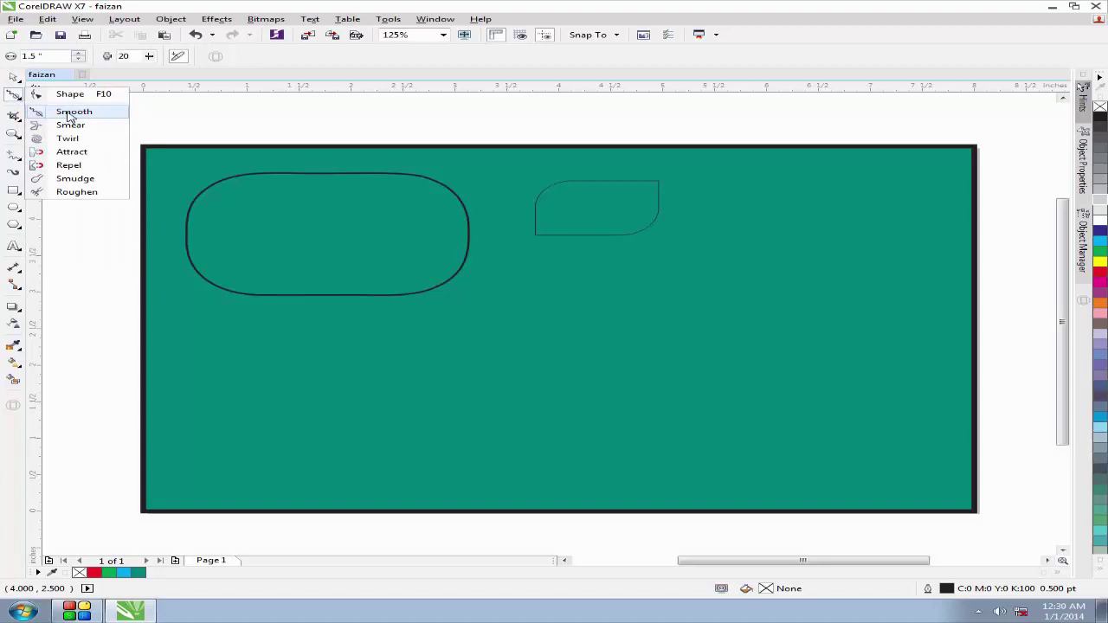
pyautogui.click(71, 116)
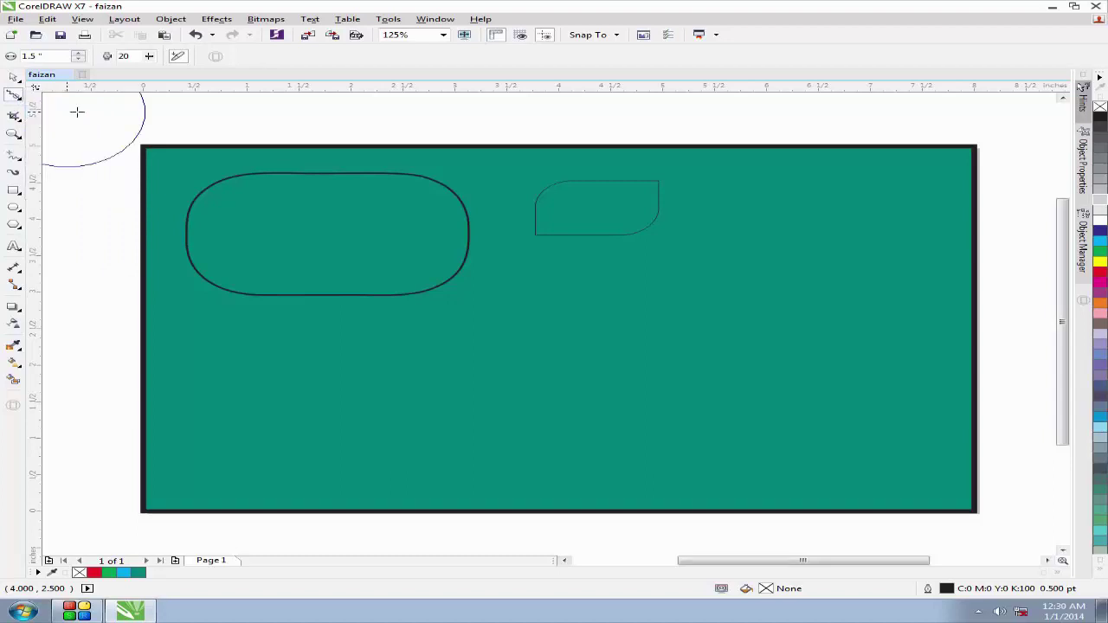
# - Draw a nearly vertical freehand line about 3.7 inches tall to the right of the small rectangle
pyautogui.click(18, 160)
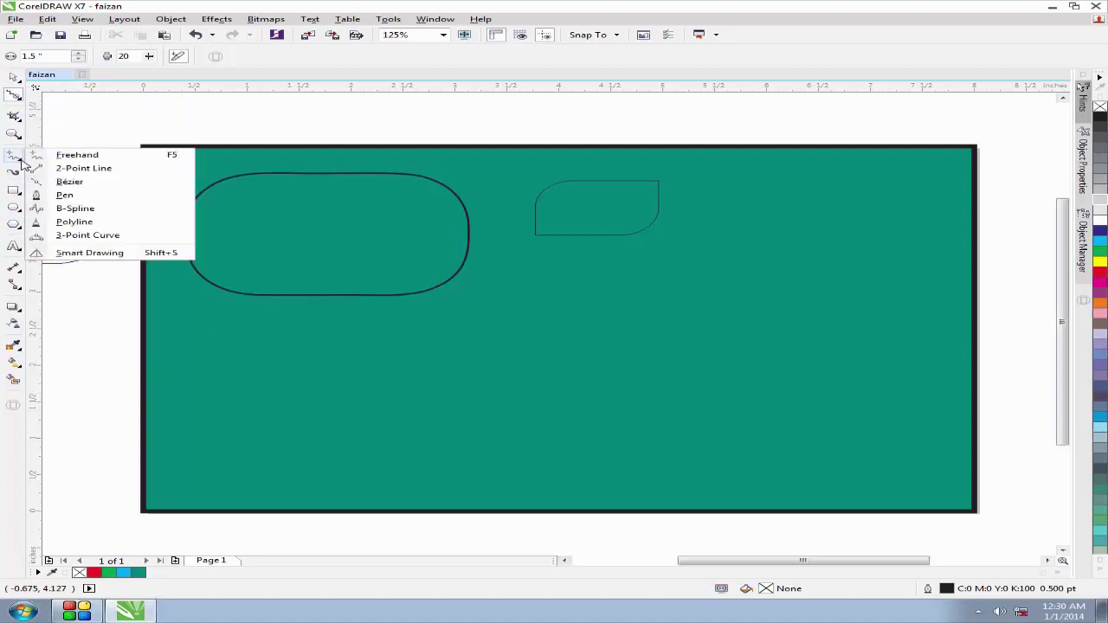
pyautogui.click(77, 156)
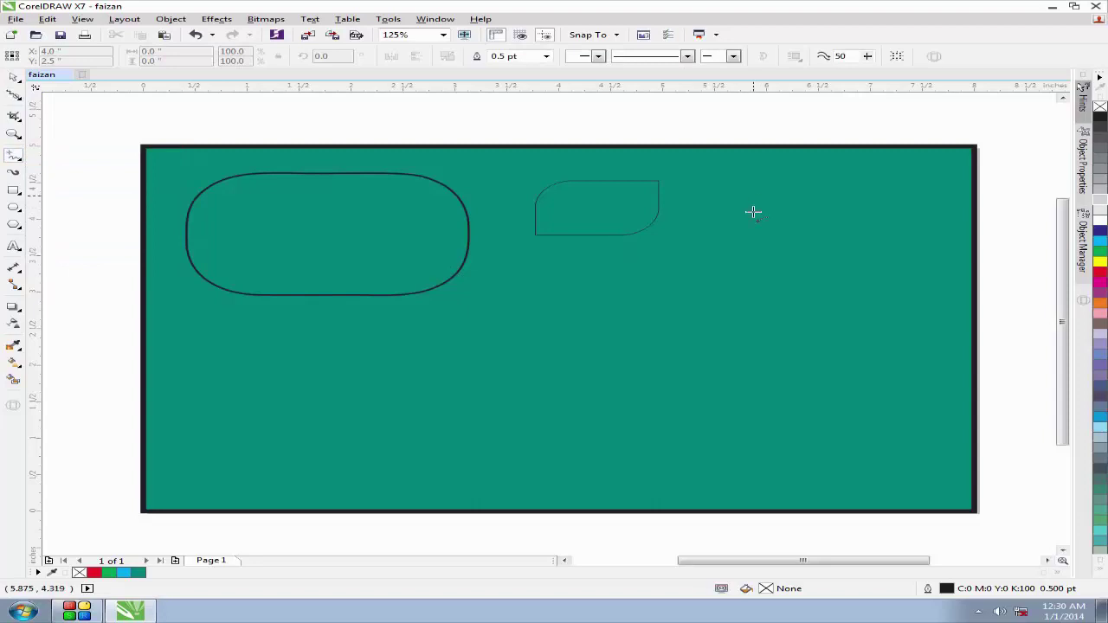
pyautogui.moveTo(753, 191); pyautogui.dragTo(761, 470)
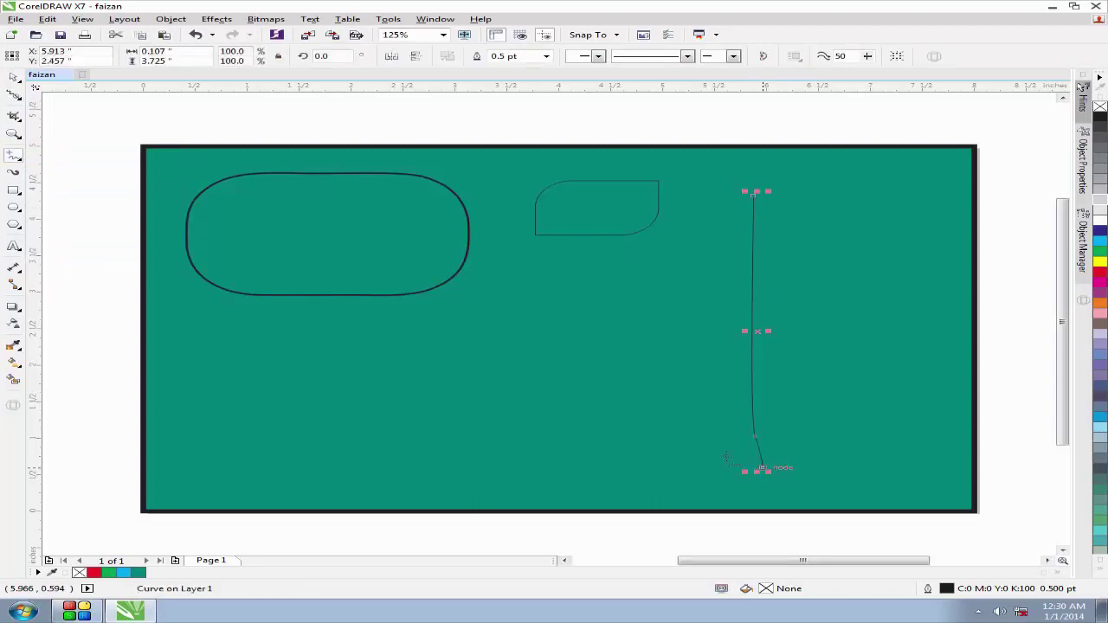
# - Use the Smooth tool to soften the kink near the lower end of the freehand line
pyautogui.click(21, 162)
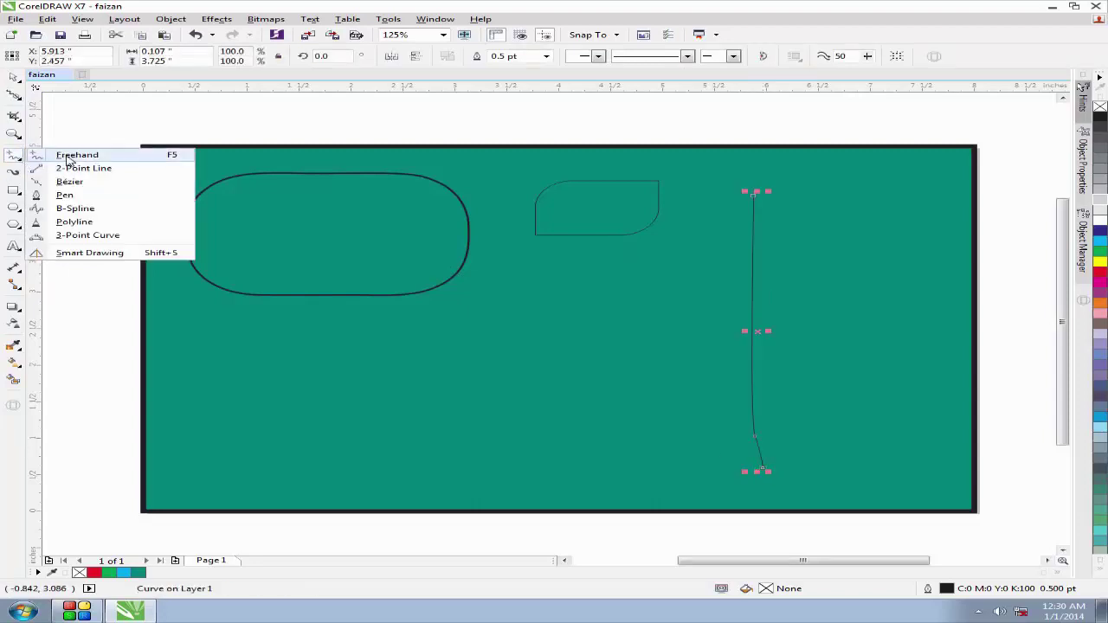
pyautogui.click(21, 82)
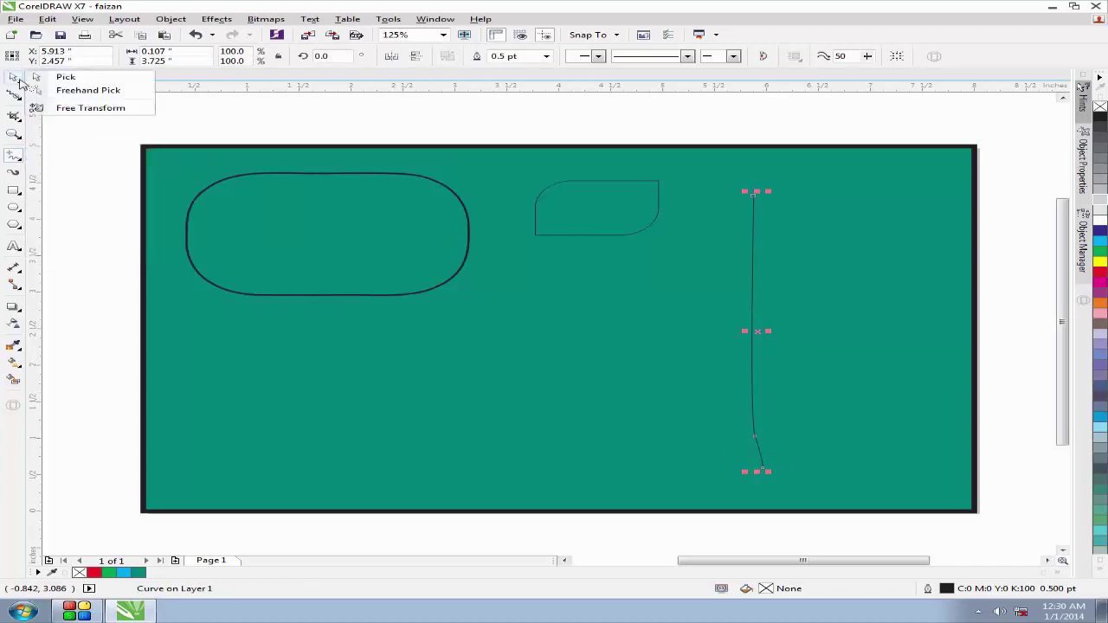
pyautogui.click(21, 98)
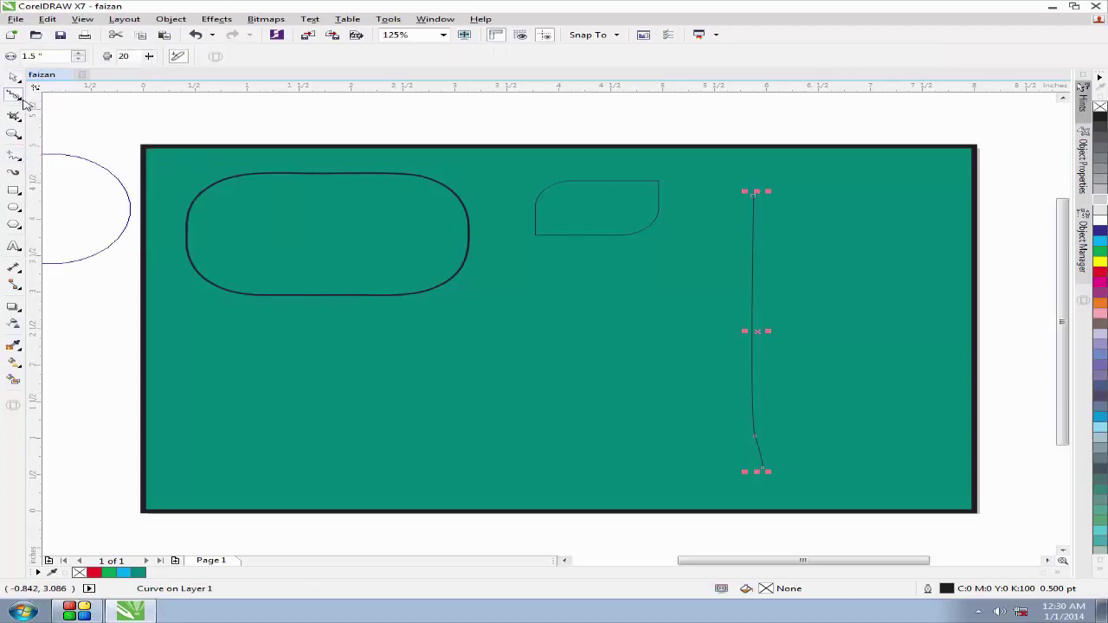
pyautogui.click(24, 101)
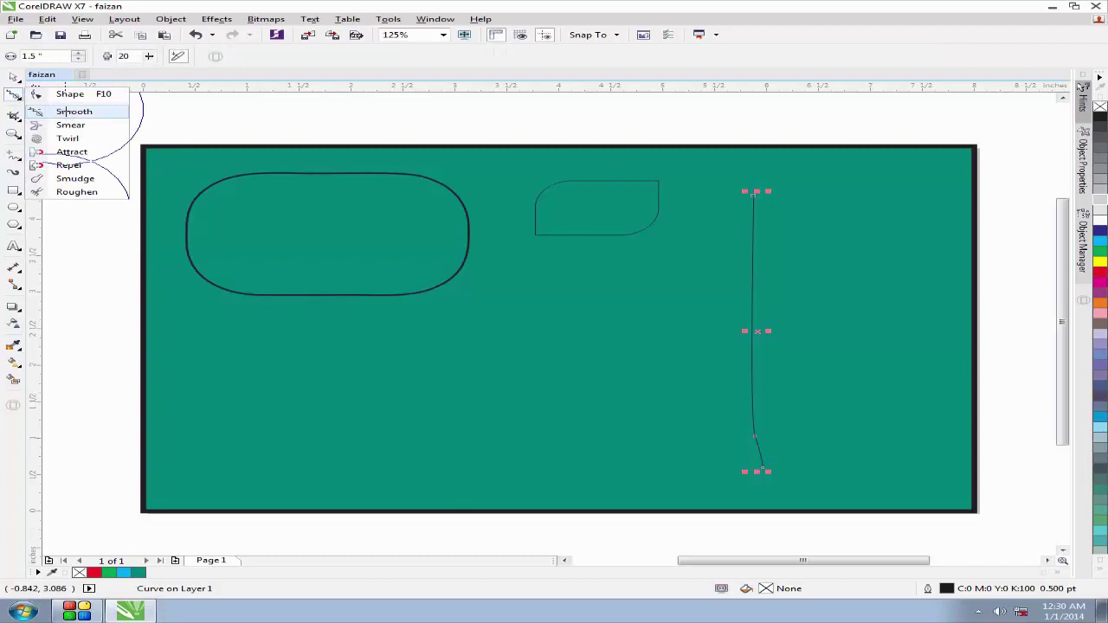
pyautogui.click(69, 114)
pyautogui.moveTo(767, 458); pyautogui.dragTo(762, 458)
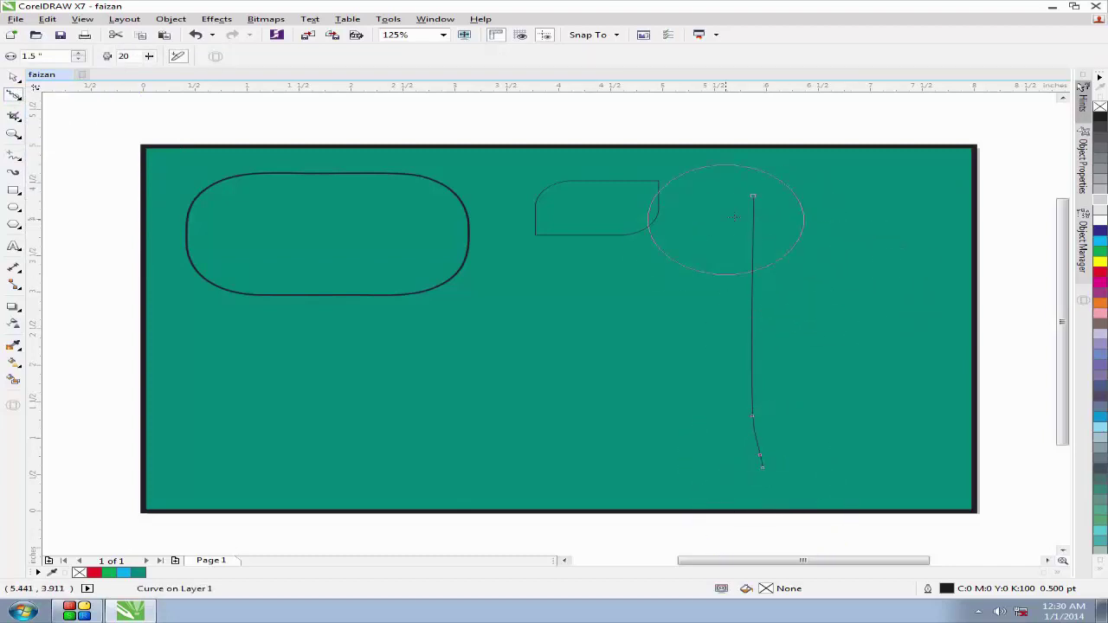
# - Continue smoothing the line's lower bend up close, brushing along it until it forms one gentle curve
pyautogui.scroll(3, 775, 277)
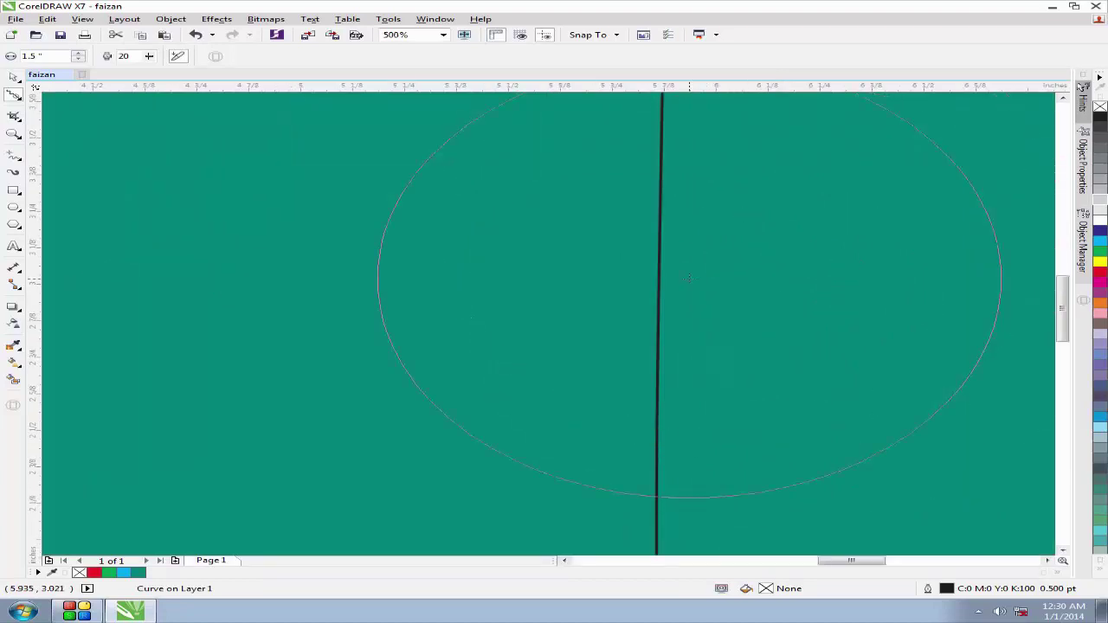
pyautogui.scroll(-2, 705, 425)
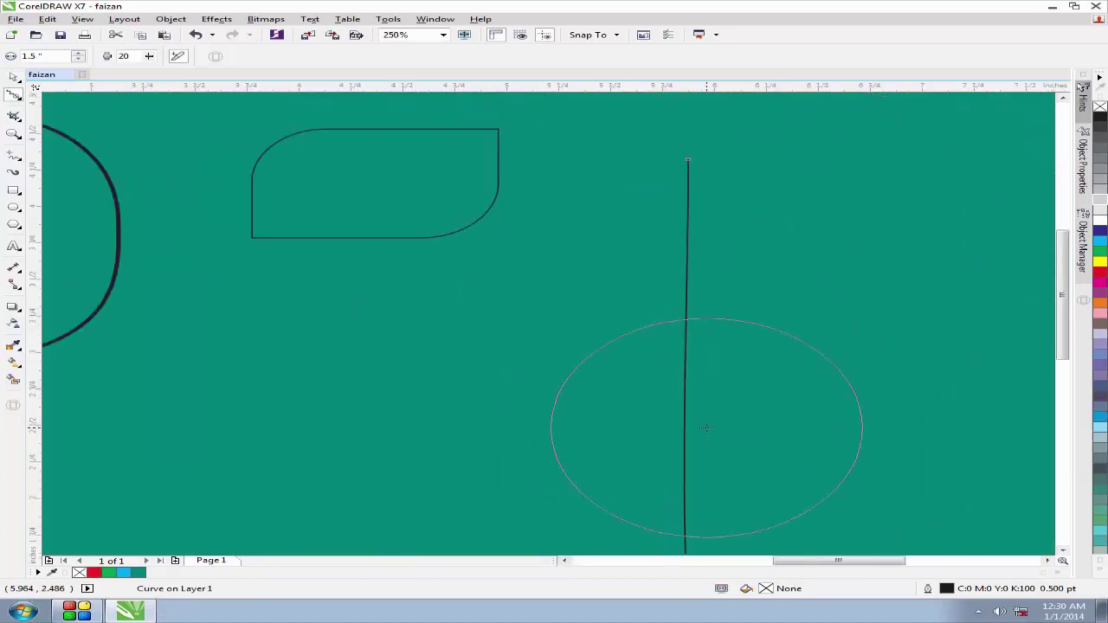
pyautogui.scroll(2, 703, 422)
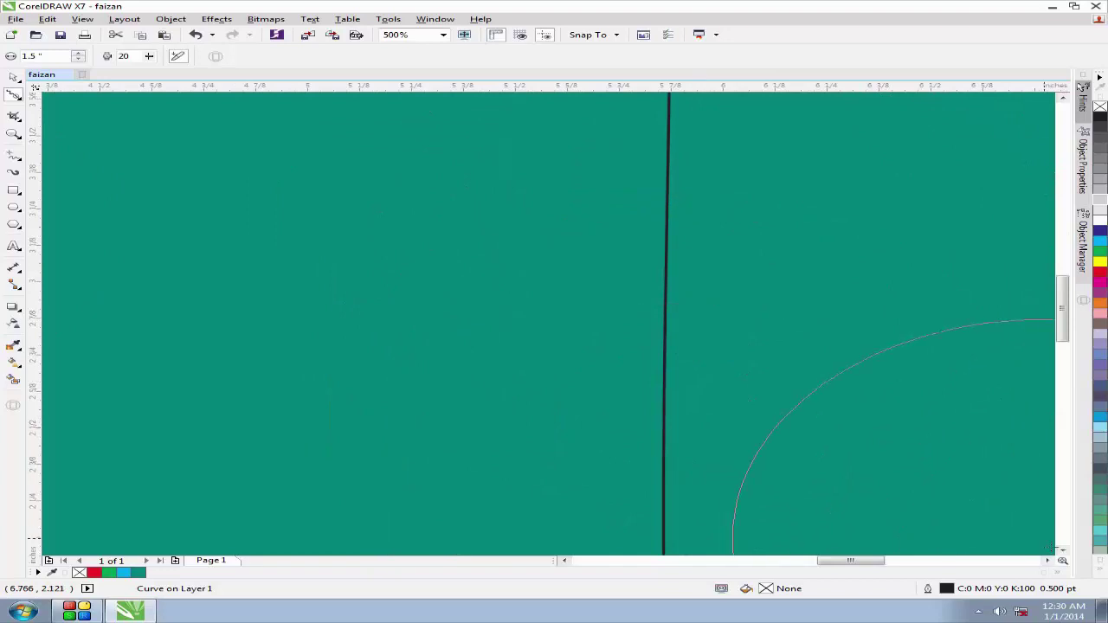
pyautogui.moveTo(1063, 556); pyautogui.dragTo(821, 564)
pyautogui.click(1063, 556)
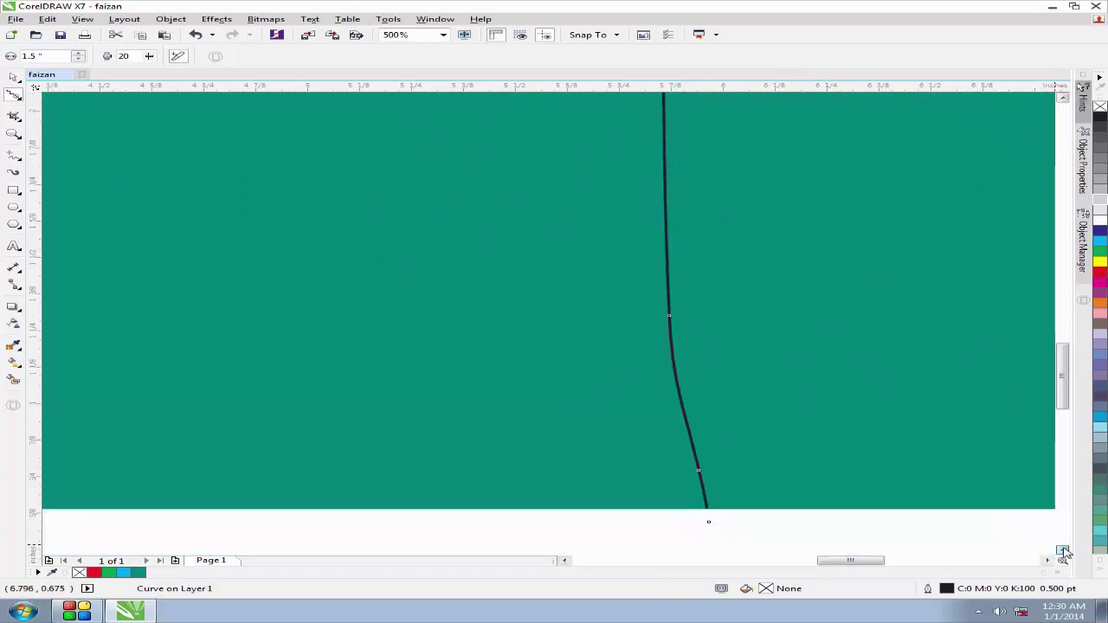
pyautogui.click(1065, 554)
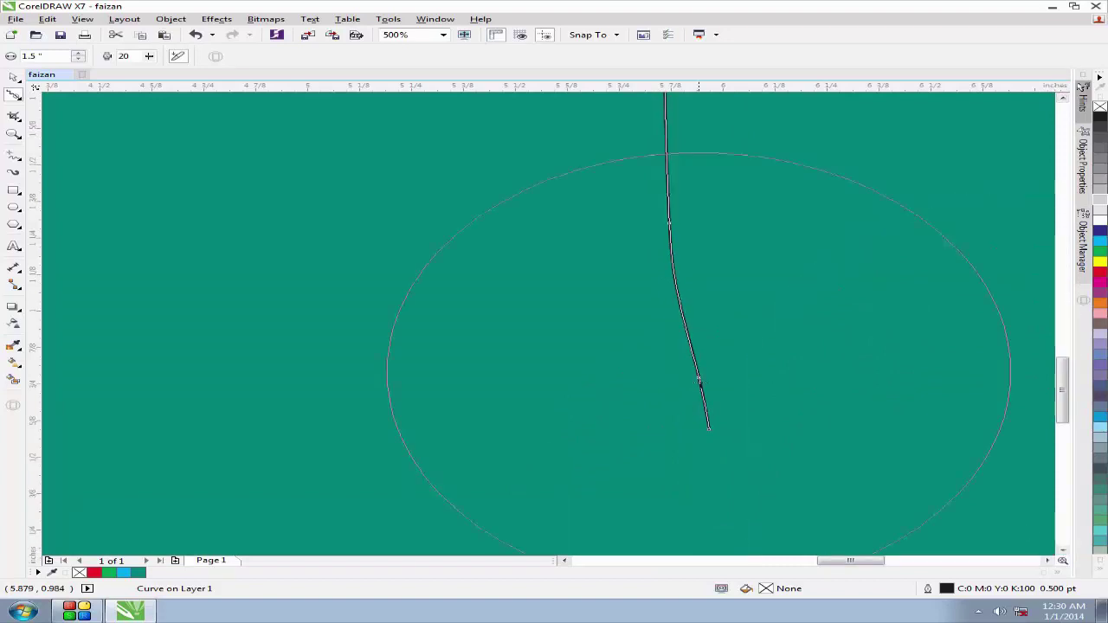
pyautogui.moveTo(698, 381); pyautogui.dragTo(680, 297)
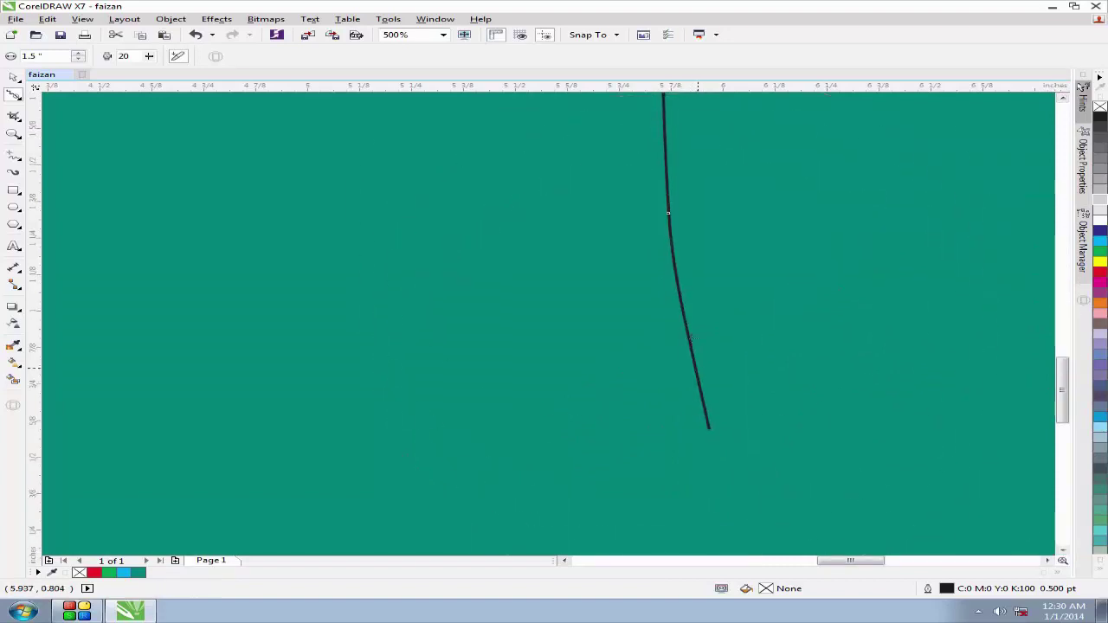
pyautogui.moveTo(672, 226)
pyautogui.mouseDown()
pyautogui.moveTo(683, 216)
pyautogui.moveTo(671, 221)
pyautogui.moveTo(680, 290)
pyautogui.mouseUp()
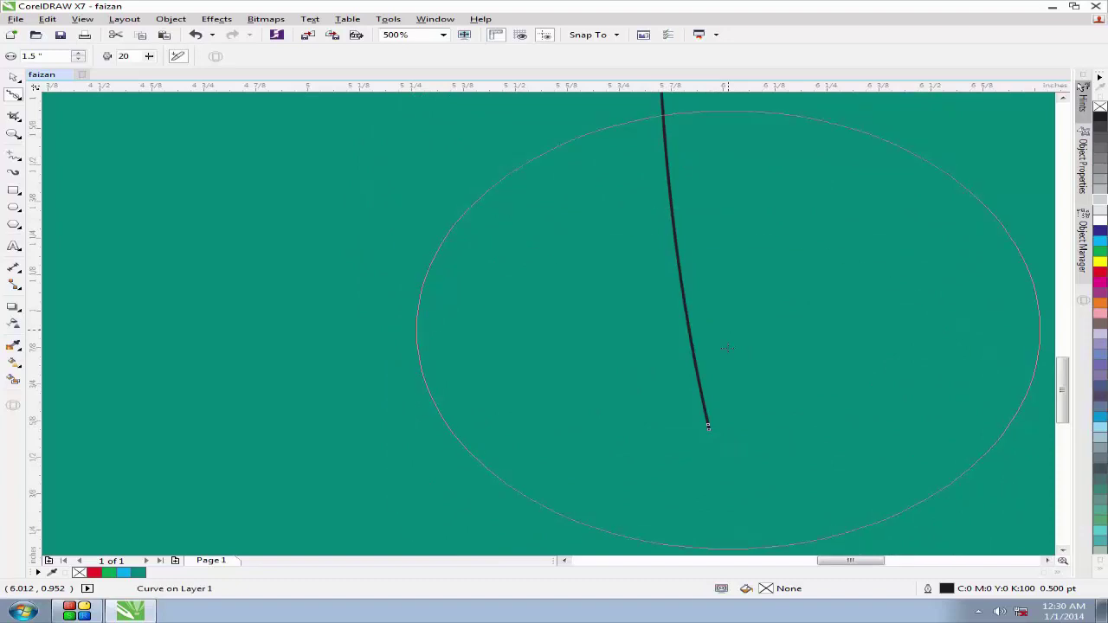
pyautogui.scroll(-3, 727, 348)
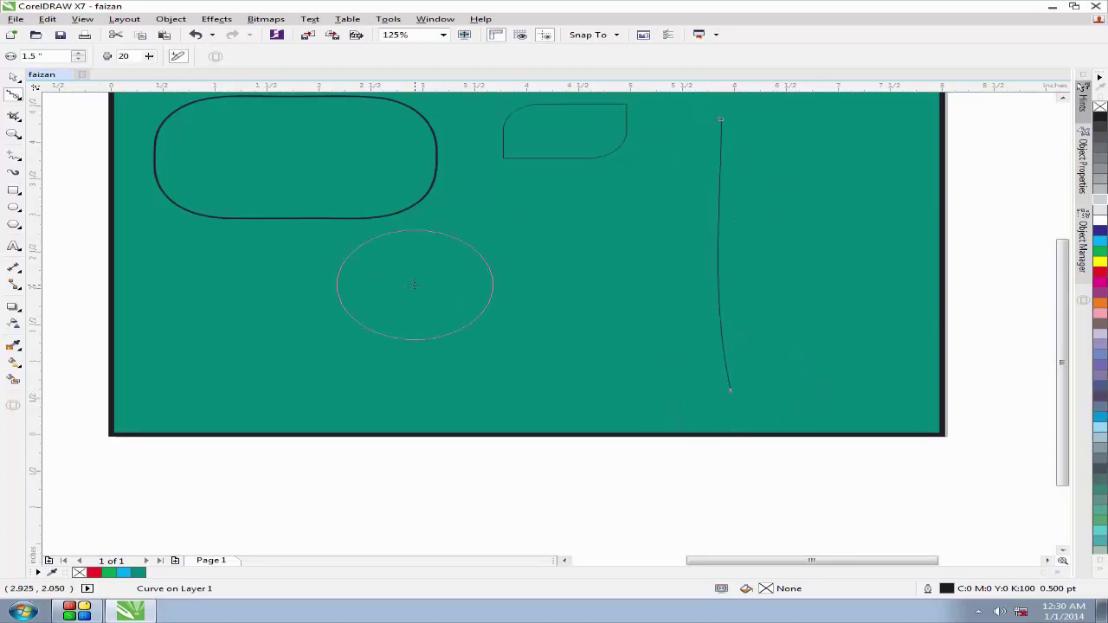
# - Smear the freehand line to the left at its middle, upper and lower parts to make it wavy
pyautogui.click(22, 102)
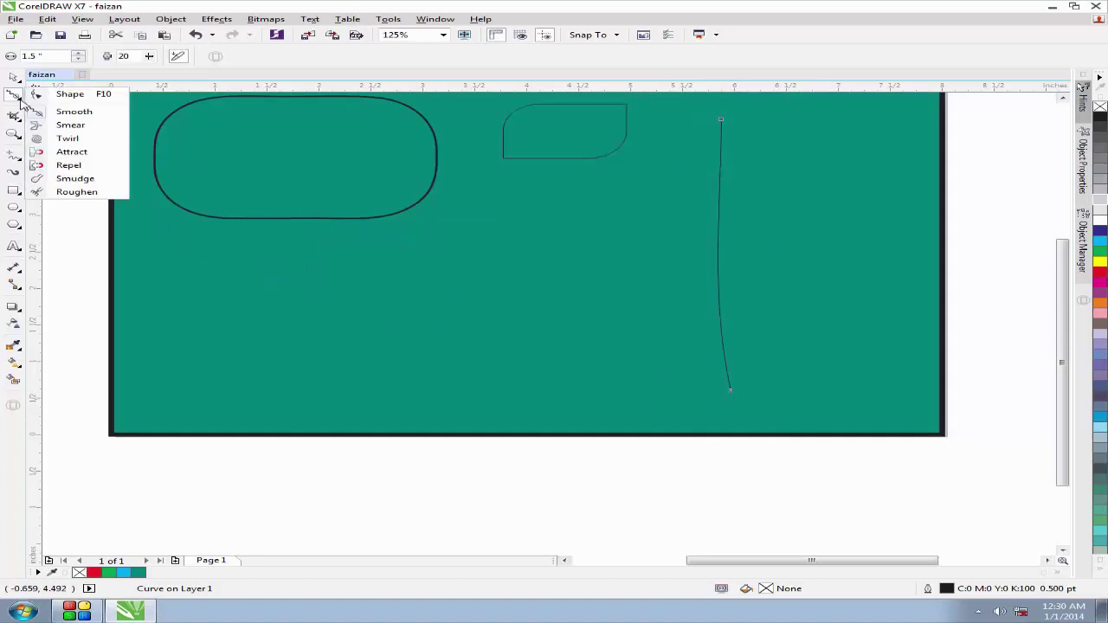
pyautogui.click(71, 125)
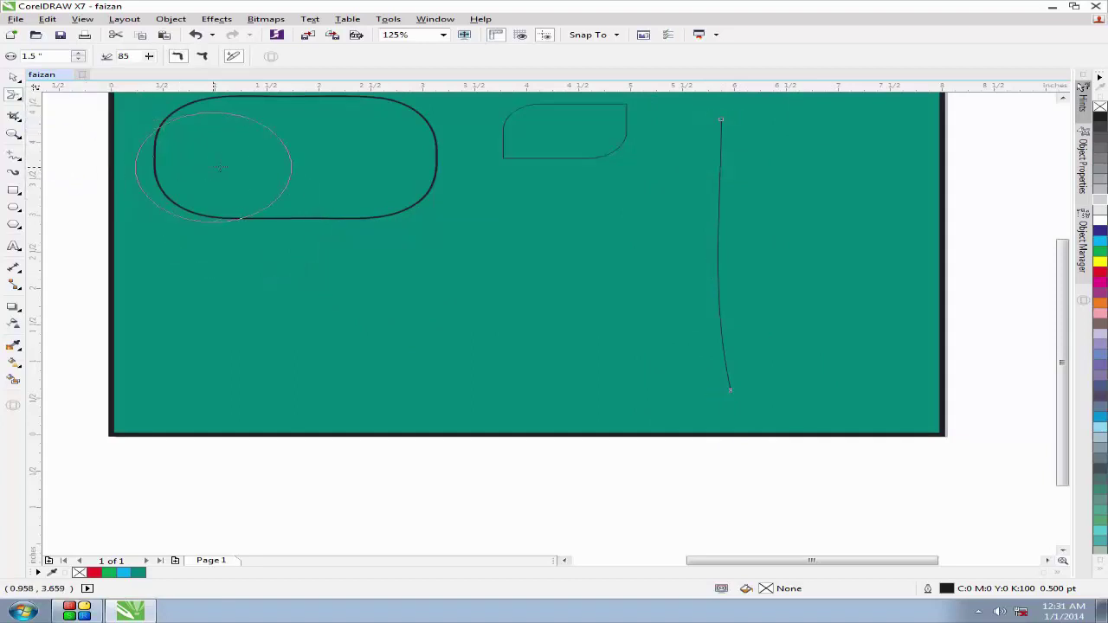
pyautogui.moveTo(722, 255); pyautogui.dragTo(672, 255)
pyautogui.moveTo(724, 167)
pyautogui.mouseDown()
pyautogui.moveTo(667, 155)
pyautogui.moveTo(660, 170)
pyautogui.mouseUp()
pyautogui.moveTo(724, 314)
pyautogui.mouseDown()
pyautogui.moveTo(643, 321)
pyautogui.moveTo(655, 326)
pyautogui.mouseUp()
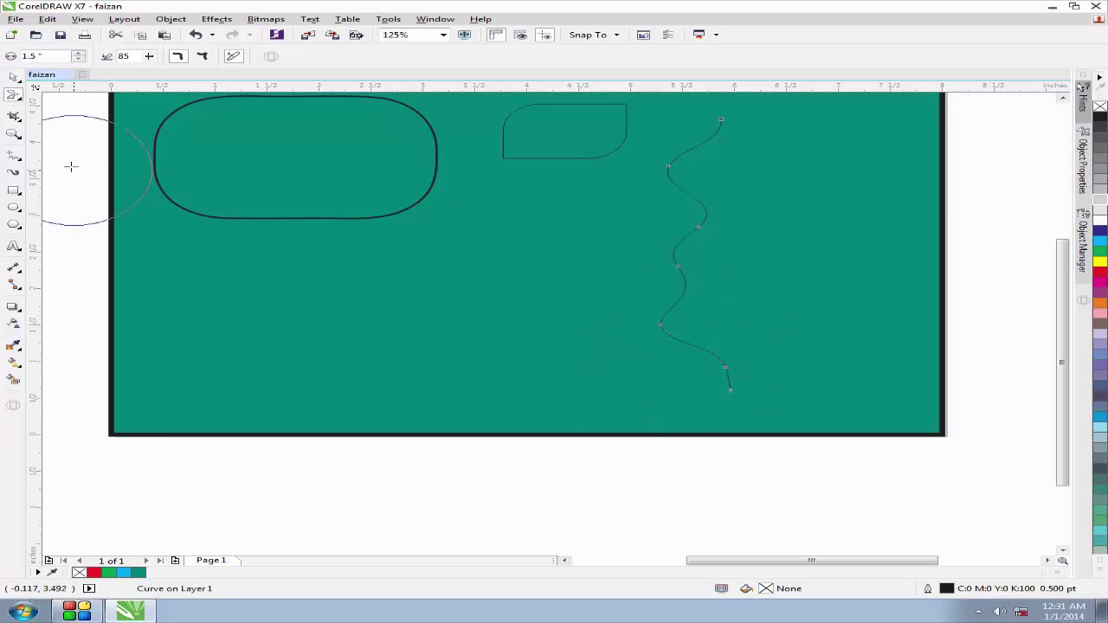
# - Use the Twirl tool to curl the large rounded rectangle's lower-right and lower-left corners into spirals
pyautogui.click(21, 101)
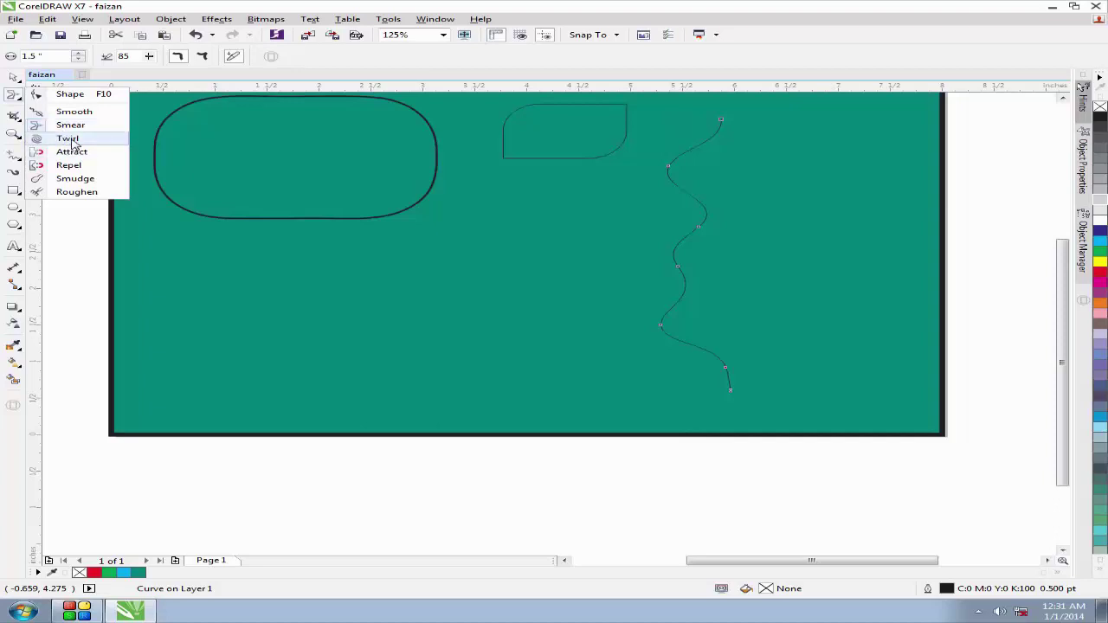
pyautogui.click(67, 138)
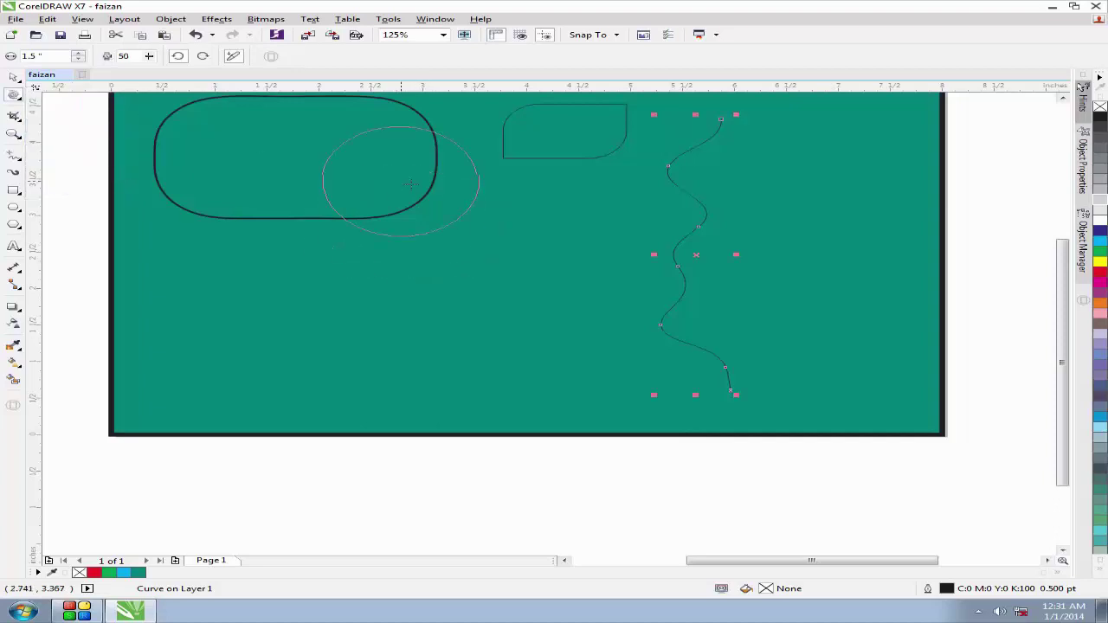
pyautogui.moveTo(382, 212); pyautogui.dragTo(411, 211)
pyautogui.click(178, 192)
pyautogui.moveTo(178, 192); pyautogui.dragTo(174, 193)
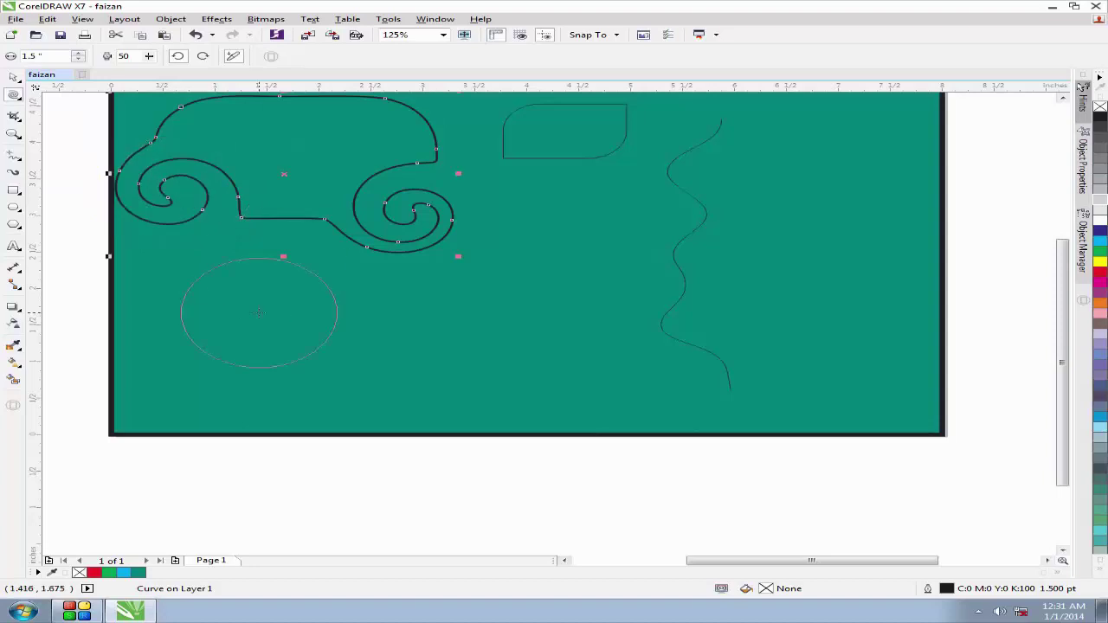
# - Twirl several places along the large shape's upper edge, brushing from its middle to the right and around its upper left
pyautogui.scroll(-2, 301, 157)
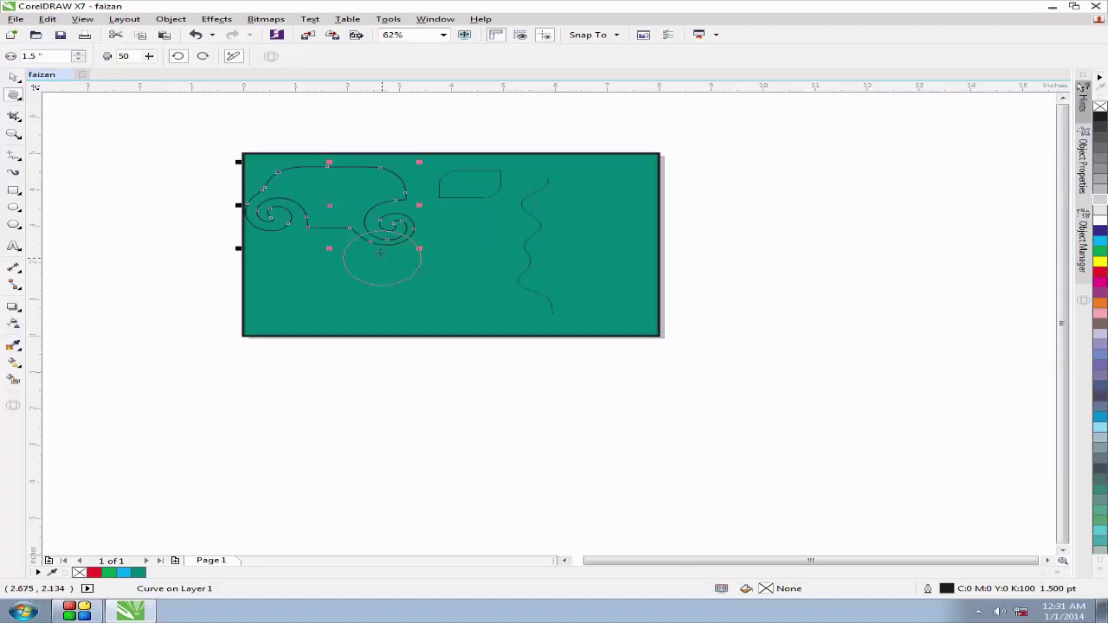
pyautogui.scroll(1, 347, 171)
pyautogui.scroll(2, 347, 171)
pyautogui.moveTo(338, 195)
pyautogui.mouseDown()
pyautogui.moveTo(361, 172)
pyautogui.moveTo(443, 209)
pyautogui.moveTo(486, 227)
pyautogui.mouseUp()
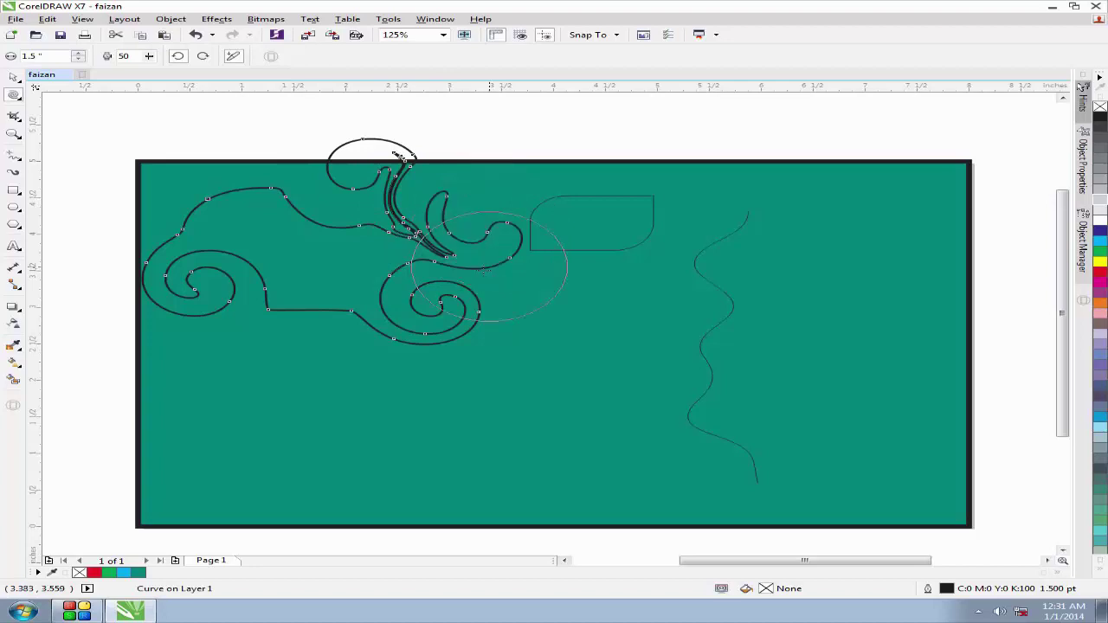
pyautogui.moveTo(223, 186); pyautogui.dragTo(226, 187)
pyautogui.moveTo(303, 205)
pyautogui.mouseDown()
pyautogui.moveTo(329, 223)
pyautogui.moveTo(346, 201)
pyautogui.mouseUp()
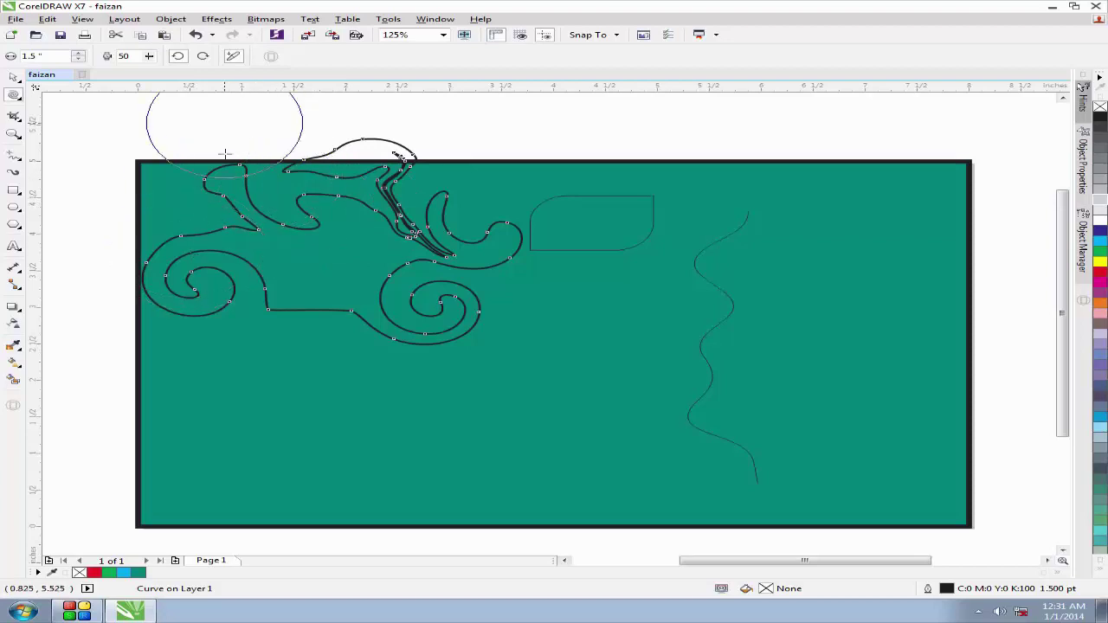
# - Twirl the large shape's top part clockwise, and distort its left spiral and bottom edge while reducing the nib size to 1.37 inches
pyautogui.click(204, 57)
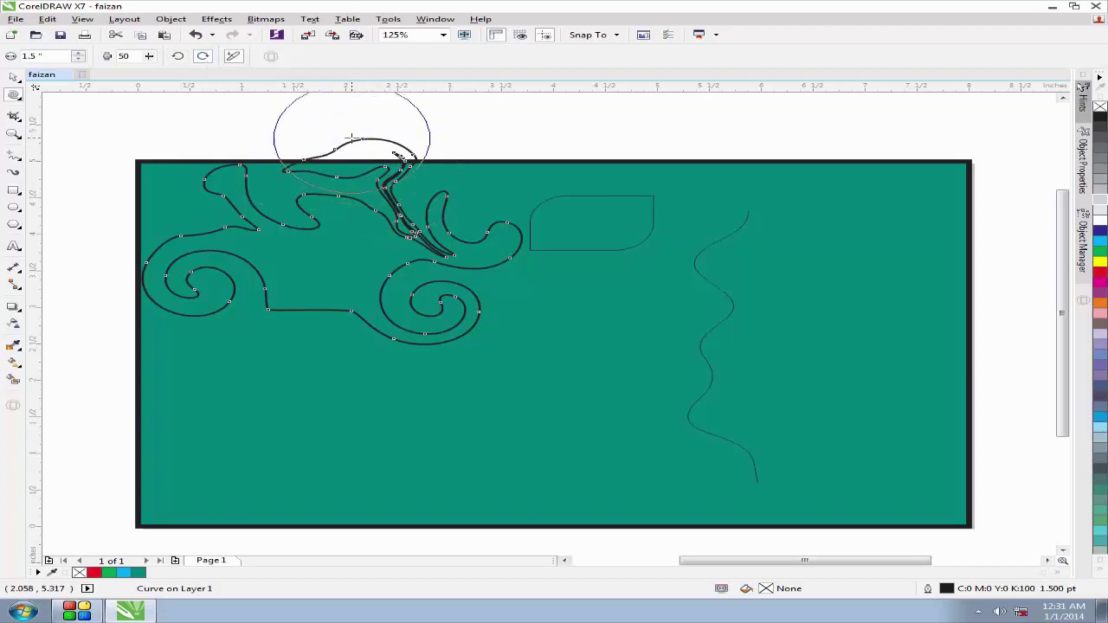
pyautogui.moveTo(355, 145)
pyautogui.mouseDown()
pyautogui.moveTo(358, 128)
pyautogui.moveTo(323, 121)
pyautogui.moveTo(254, 149)
pyautogui.mouseUp()
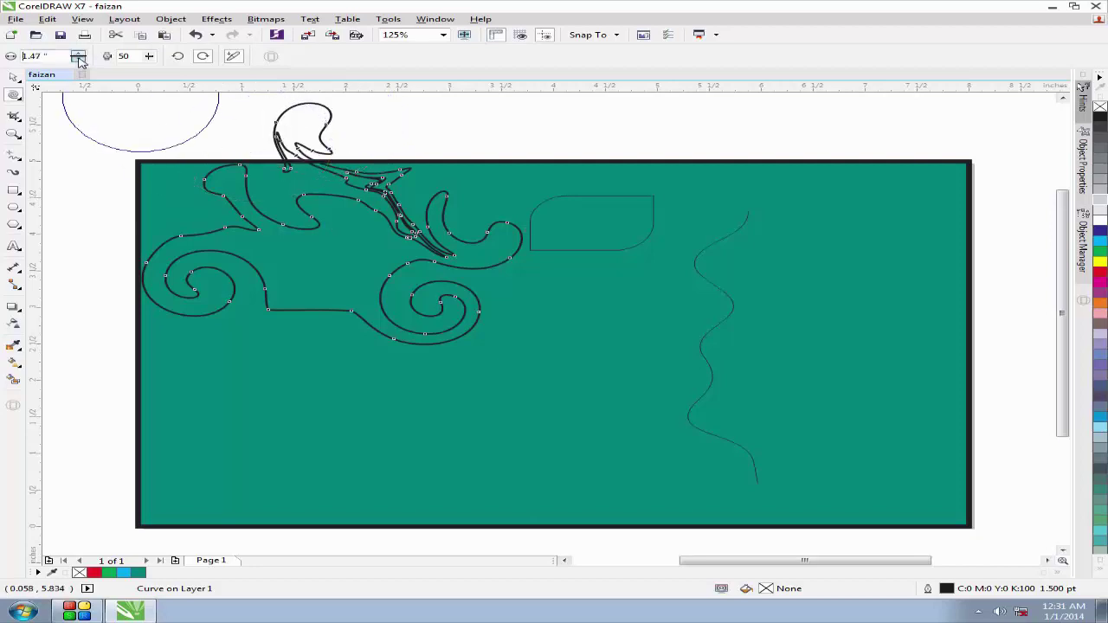
pyautogui.moveTo(202, 249); pyautogui.dragTo(202, 248)
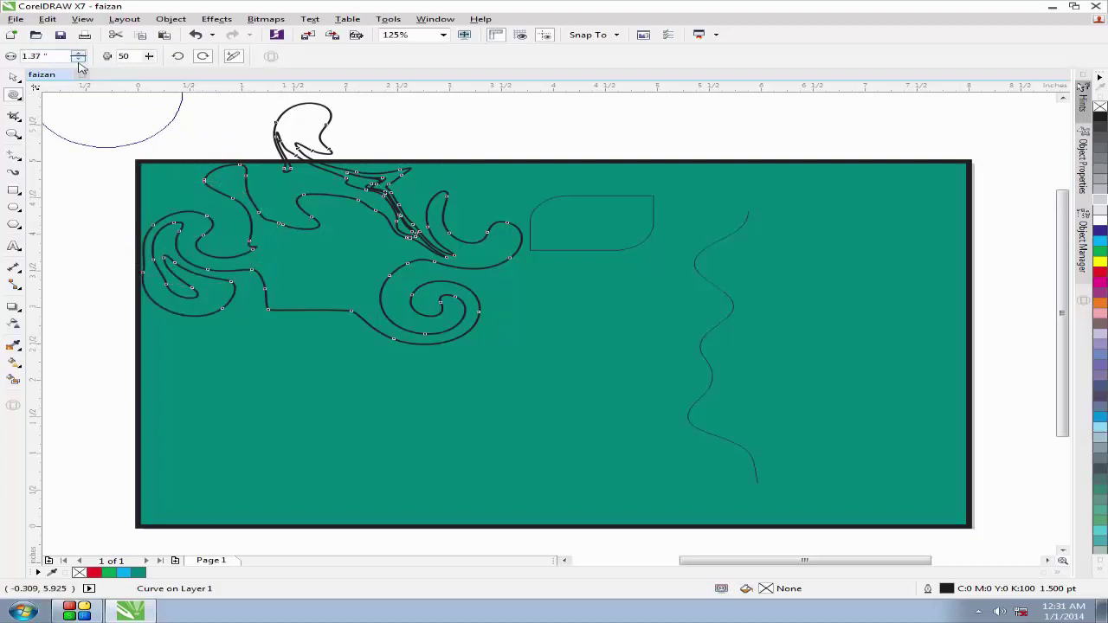
pyautogui.moveTo(309, 277)
pyautogui.mouseDown()
pyautogui.moveTo(302, 327)
pyautogui.moveTo(292, 317)
pyautogui.mouseUp()
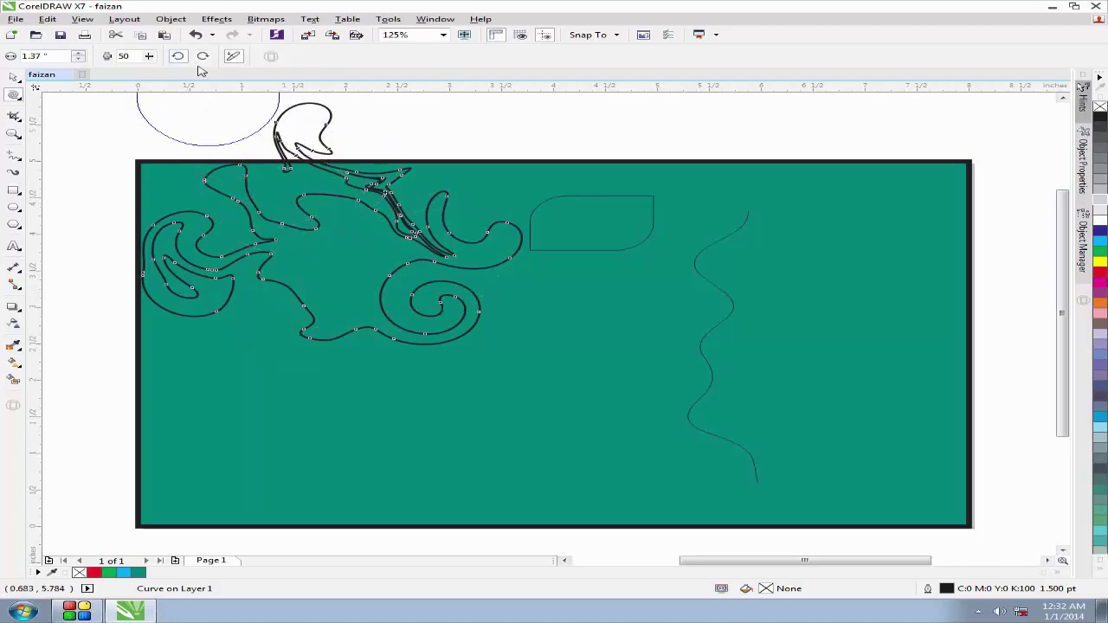
# - Twirl the large shape's lower-left part once more, between its left spiral and the bottom edge
pyautogui.moveTo(278, 293); pyautogui.dragTo(277, 293)
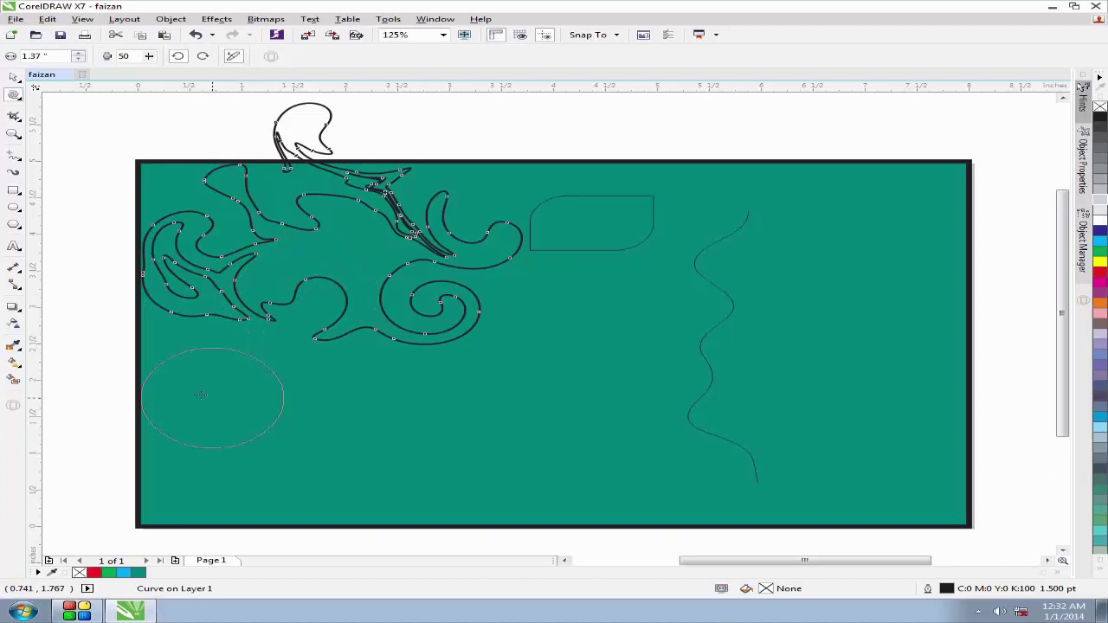
pyautogui.click(14, 78)
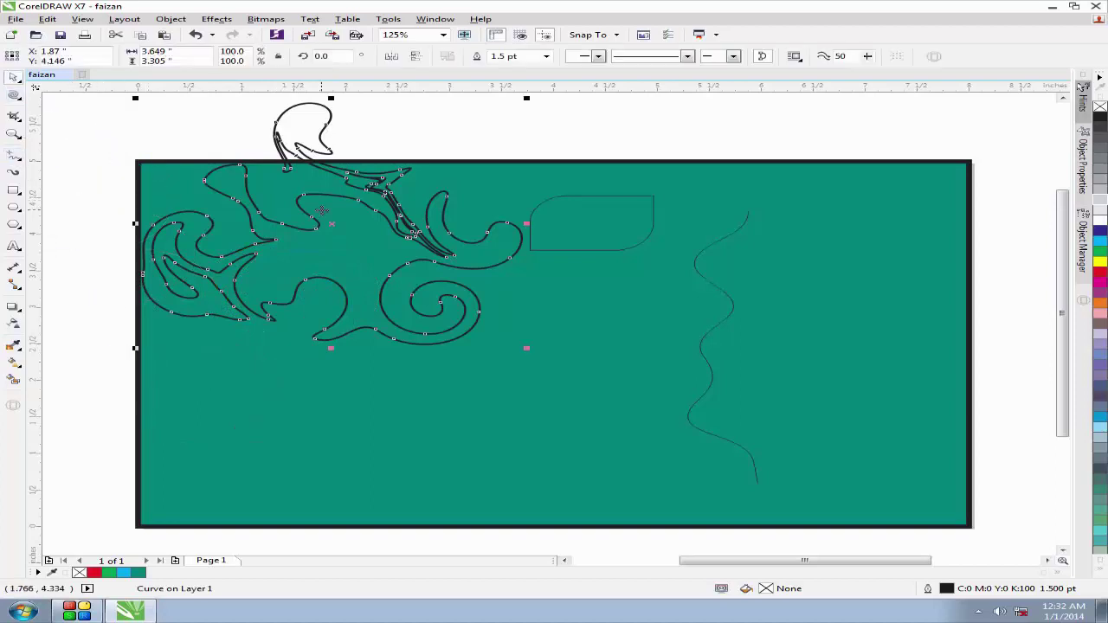
pyautogui.click(14, 95)
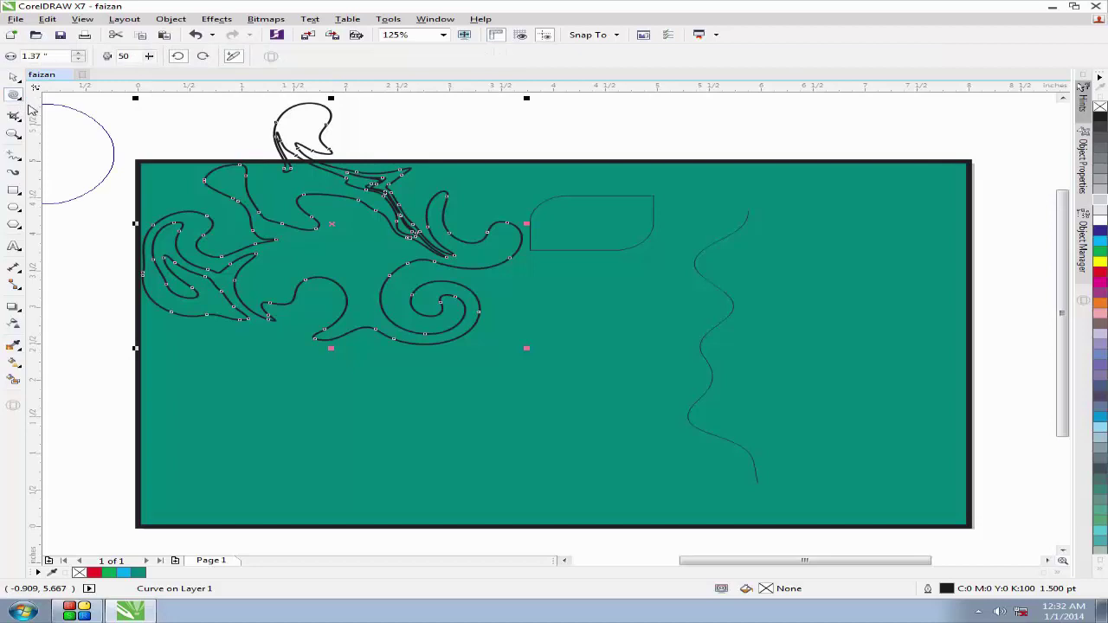
# - Use the Attract tool to pull the large shape's nodes together at its upper middle, left spiral and right spiral
pyautogui.click(19, 100)
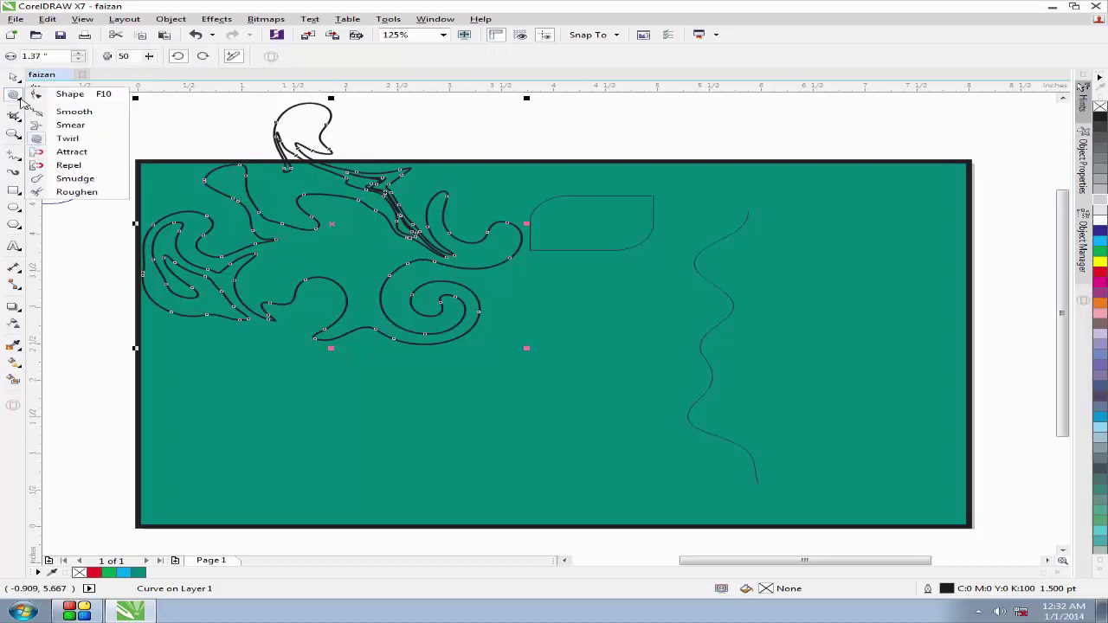
pyautogui.click(52, 152)
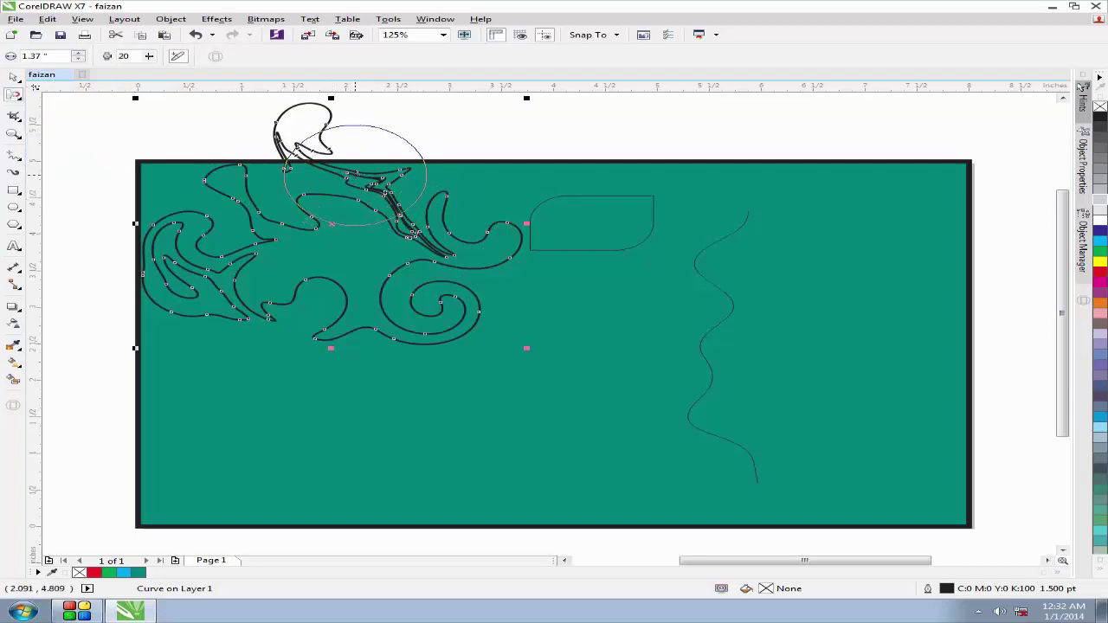
pyautogui.moveTo(361, 175)
pyautogui.mouseDown()
pyautogui.moveTo(372, 212)
pyautogui.moveTo(367, 150)
pyautogui.moveTo(365, 189)
pyautogui.moveTo(361, 180)
pyautogui.mouseUp()
pyautogui.moveTo(229, 258)
pyautogui.mouseDown()
pyautogui.moveTo(327, 322)
pyautogui.moveTo(408, 315)
pyautogui.mouseUp()
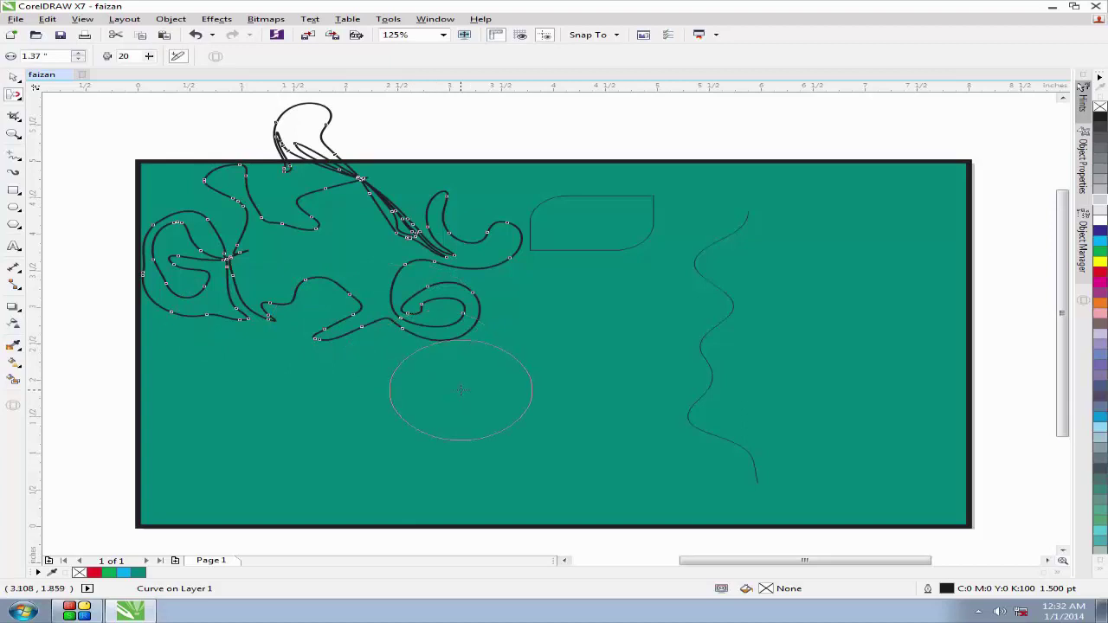
# - Use the Repel tool to push apart the large shape's curves around its left spiral, upper left and upper middle
pyautogui.click(15, 95)
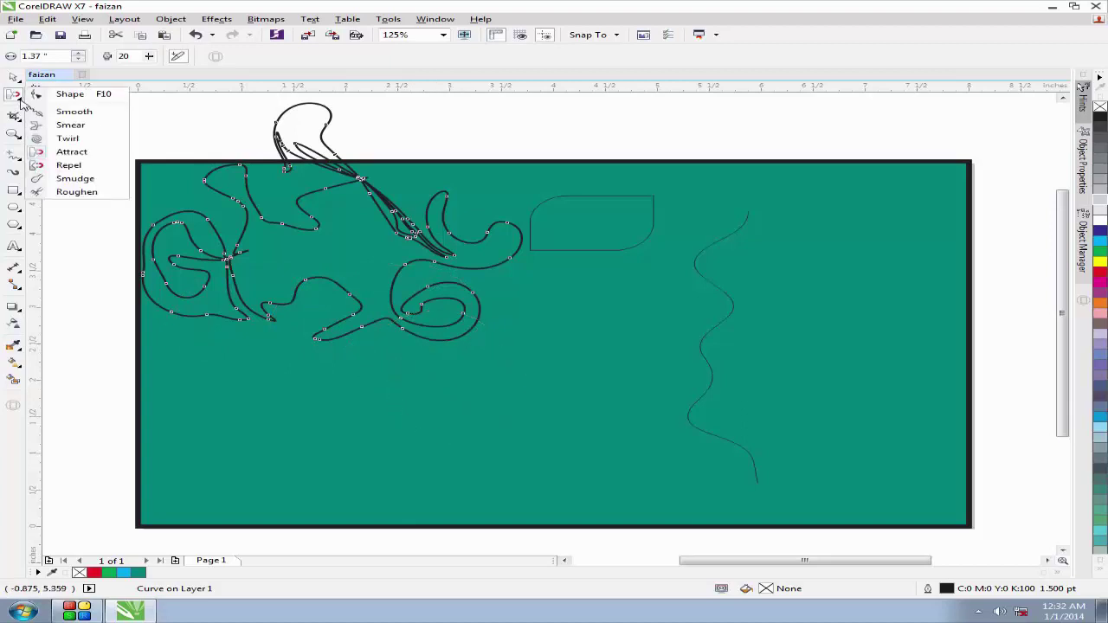
pyautogui.click(71, 164)
pyautogui.click(101, 172)
pyautogui.click(212, 257)
pyautogui.moveTo(212, 257)
pyautogui.mouseDown()
pyautogui.moveTo(246, 245)
pyautogui.moveTo(250, 205)
pyautogui.mouseUp()
pyautogui.moveTo(251, 208); pyautogui.dragTo(259, 210)
pyautogui.moveTo(399, 210); pyautogui.dragTo(353, 177)
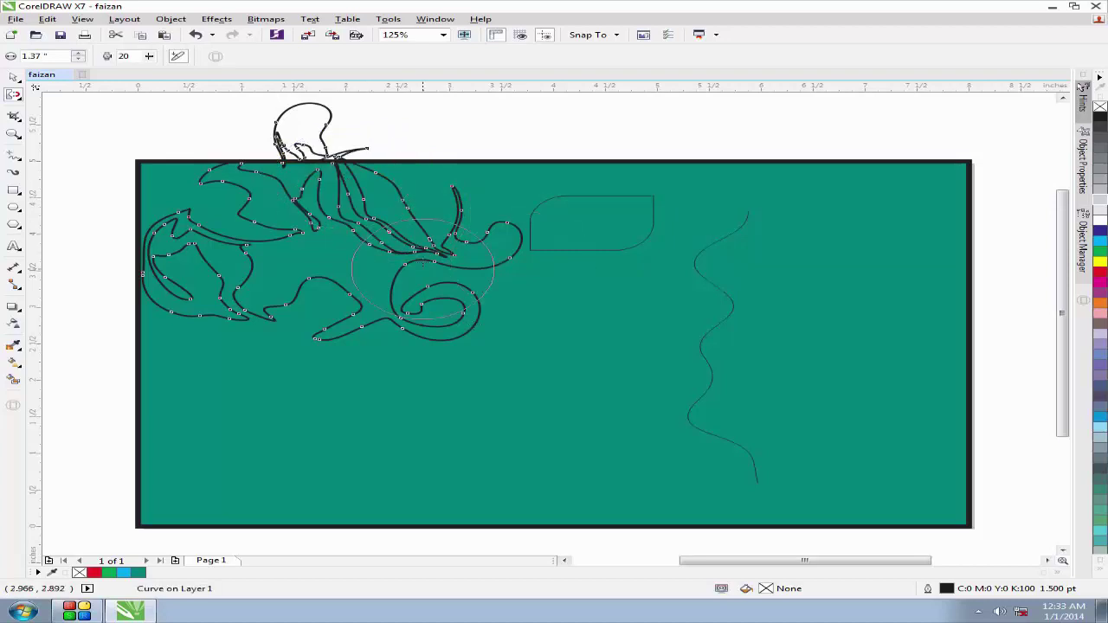
# - Smudge thin strokes through the large shape's centre and towards its left part, and move the shape down and to the right
pyautogui.click(16, 95)
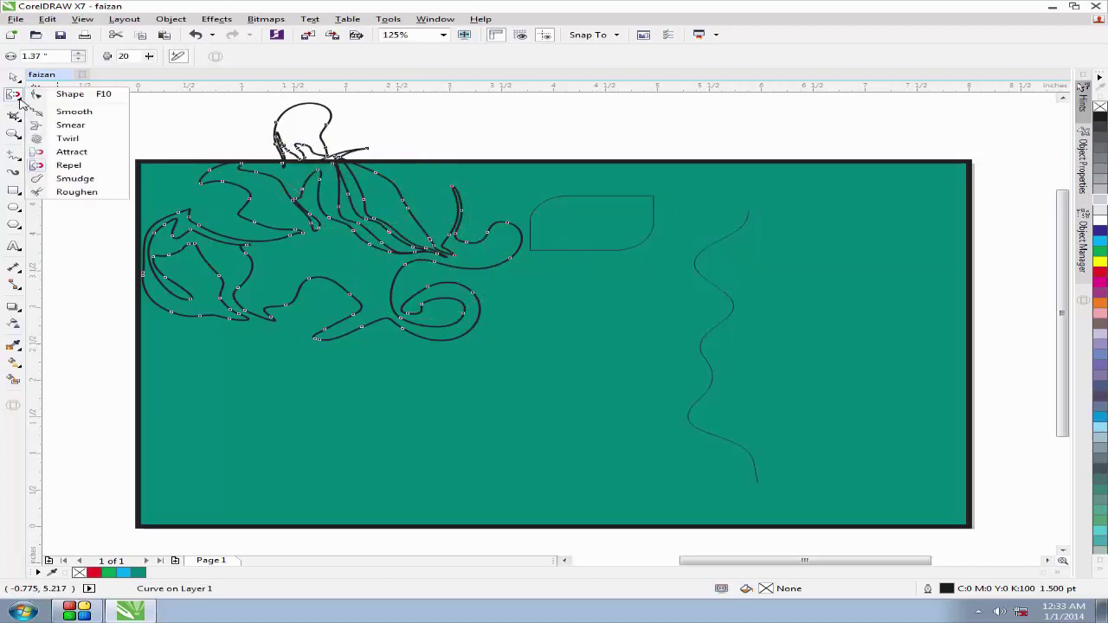
pyautogui.click(76, 178)
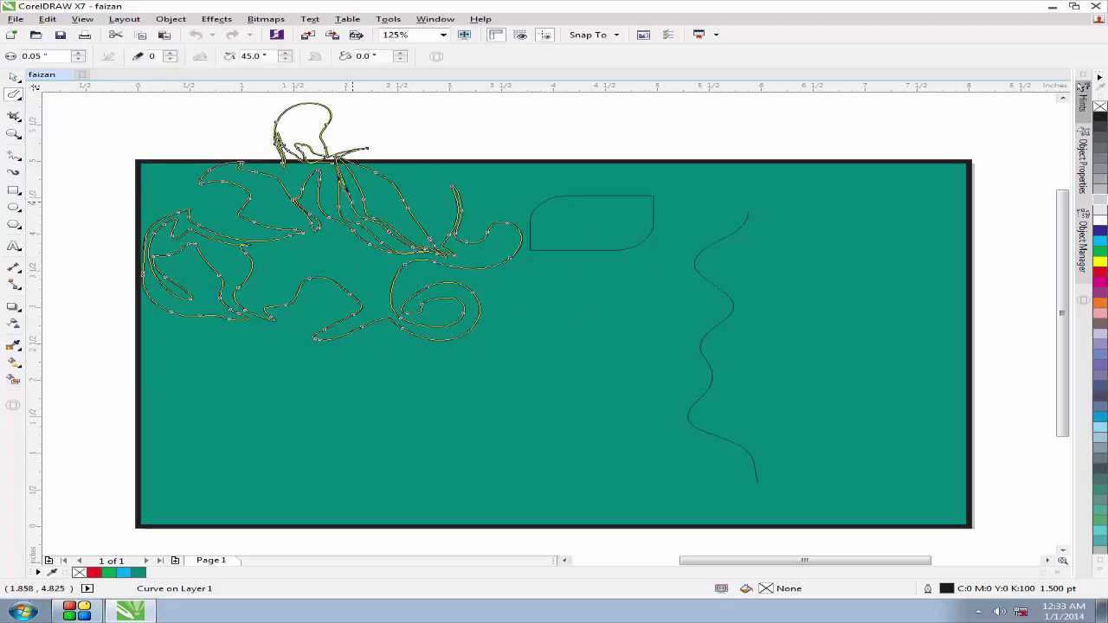
pyautogui.moveTo(374, 245); pyautogui.dragTo(230, 277)
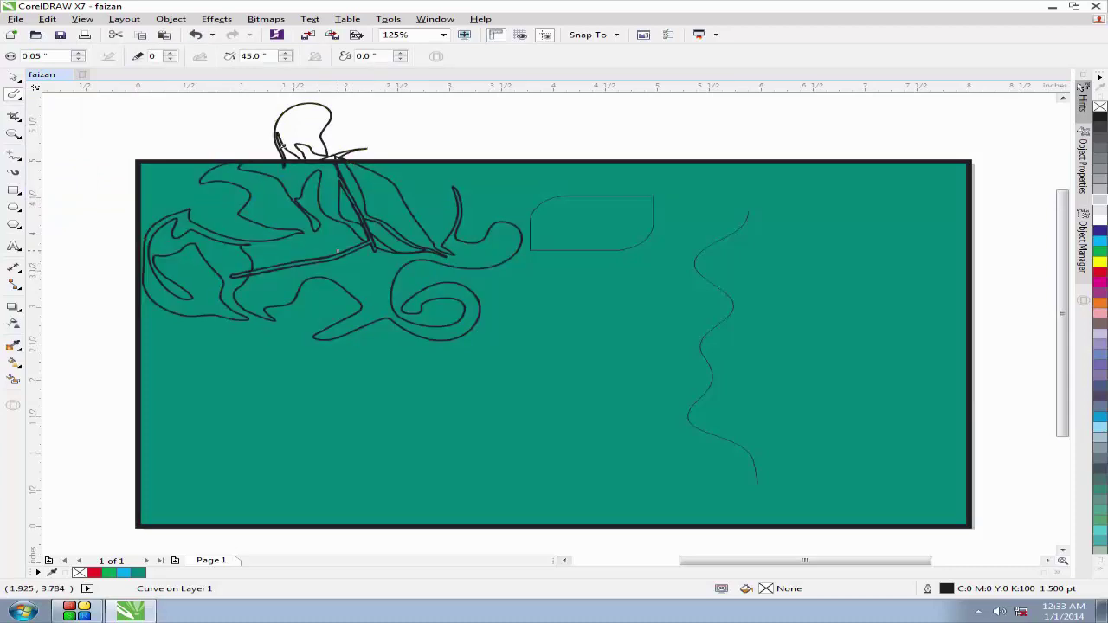
pyautogui.click(13, 77)
pyautogui.moveTo(291, 150); pyautogui.dragTo(345, 292)
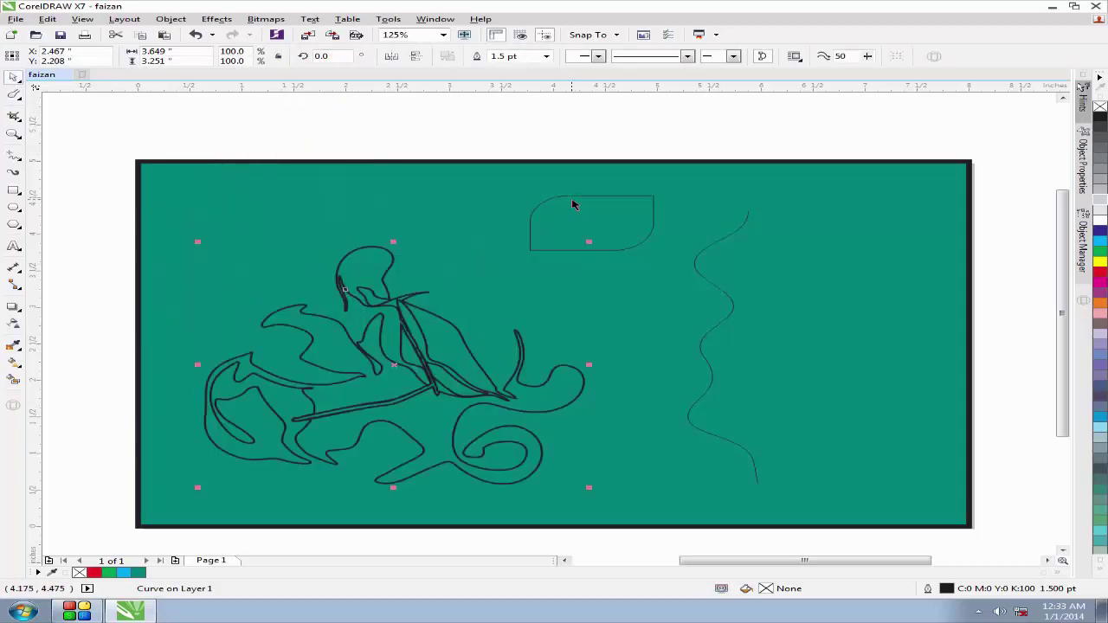
# - Delete the small rounded rectangle and draw a small ellipse near the page's upper-left corner
pyautogui.click(563, 195)
pyautogui.moveTo(564, 196); pyautogui.dragTo(334, 193)
pyautogui.press('Delete')
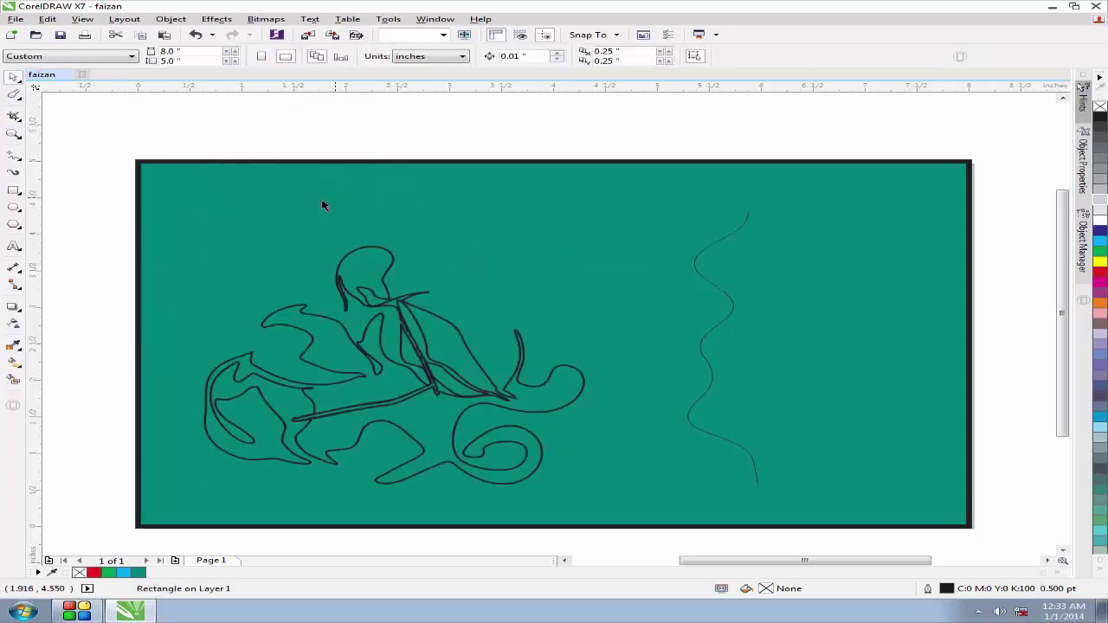
pyautogui.click(14, 208)
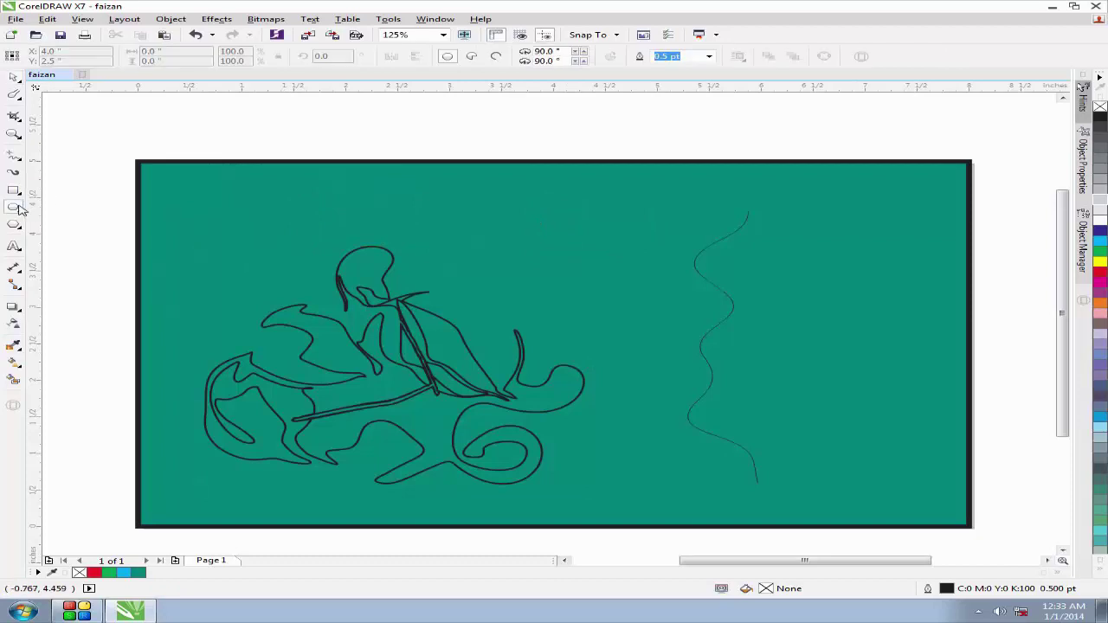
pyautogui.moveTo(162, 180); pyautogui.dragTo(254, 251)
# - Use the Smudge tool to pull outward spikes from the ellipse's outline along its top and right side
pyautogui.click(14, 97)
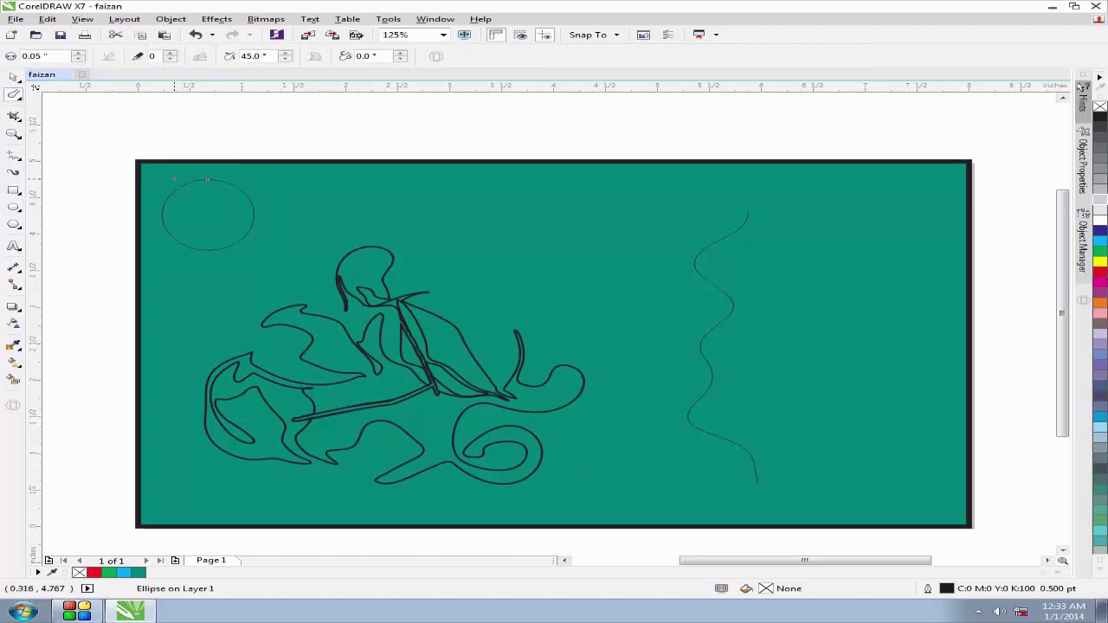
pyautogui.scroll(3, 182, 188)
pyautogui.moveTo(168, 181)
pyautogui.mouseDown()
pyautogui.moveTo(161, 161)
pyautogui.moveTo(186, 121)
pyautogui.mouseUp()
pyautogui.moveTo(212, 158); pyautogui.dragTo(248, 113)
pyautogui.moveTo(262, 155); pyautogui.dragTo(303, 117)
pyautogui.moveTo(319, 153); pyautogui.dragTo(386, 119)
pyautogui.moveTo(357, 164); pyautogui.dragTo(422, 130)
pyautogui.moveTo(406, 175)
pyautogui.mouseDown()
pyautogui.moveTo(451, 159)
pyautogui.moveTo(484, 181)
pyautogui.mouseUp()
pyautogui.moveTo(437, 214); pyautogui.dragTo(504, 211)
pyautogui.moveTo(435, 247); pyautogui.dragTo(515, 245)
pyautogui.moveTo(457, 266)
pyautogui.mouseDown()
pyautogui.moveTo(513, 267)
pyautogui.moveTo(525, 299)
pyautogui.mouseUp()
pyautogui.moveTo(456, 309); pyautogui.dragTo(537, 338)
# - Smudge three inward notches into the ellipse's lower-right edge, and pull more spikes outward between them and at the bottom
pyautogui.moveTo(453, 326)
pyautogui.mouseDown()
pyautogui.moveTo(500, 350)
pyautogui.moveTo(476, 348)
pyautogui.moveTo(418, 301)
pyautogui.mouseUp()
pyautogui.moveTo(433, 376); pyautogui.dragTo(347, 316)
pyautogui.moveTo(385, 425); pyautogui.dragTo(320, 333)
pyautogui.moveTo(329, 397); pyautogui.dragTo(358, 487)
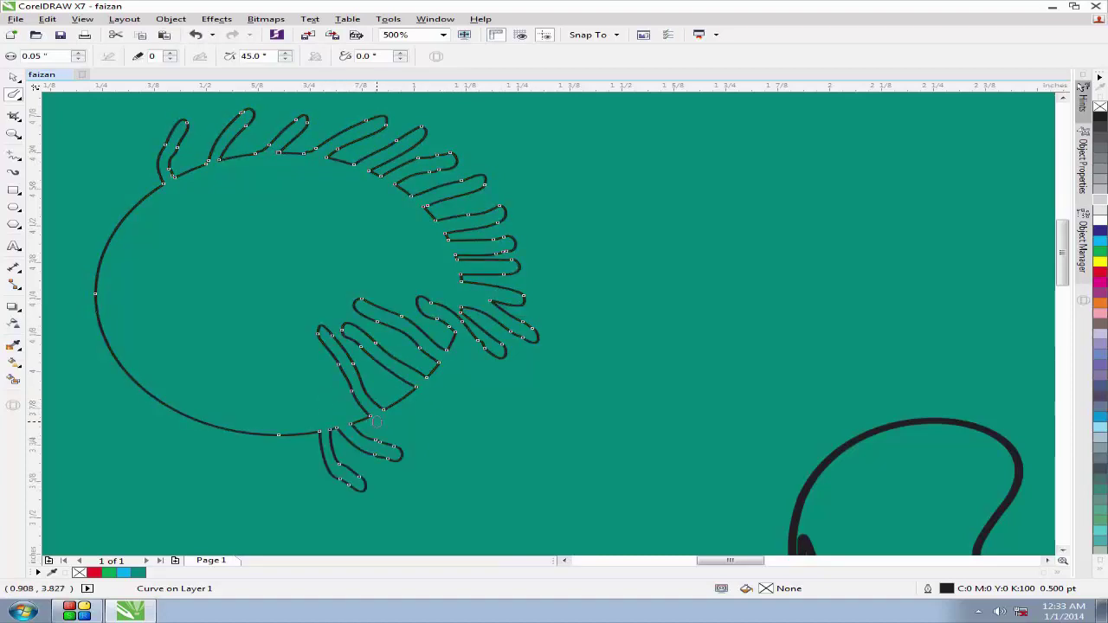
pyautogui.moveTo(396, 400); pyautogui.dragTo(459, 429)
pyautogui.moveTo(402, 370); pyautogui.dragTo(473, 384)
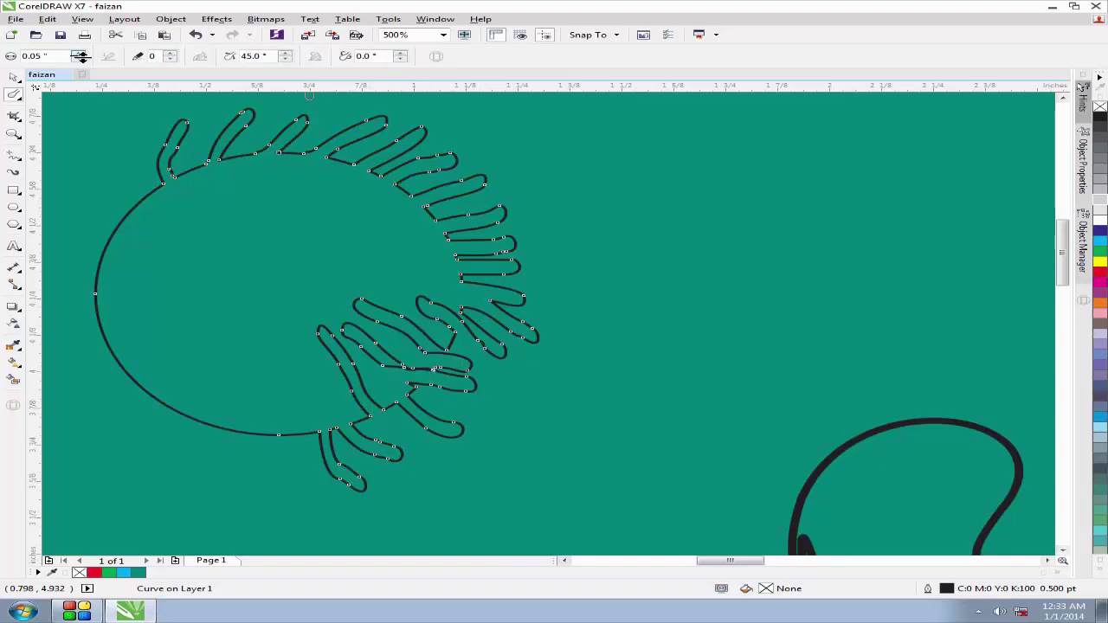
# - Set the Smudge tool's tilt angle to 39° and pull spikes out of the ellipse's upper-left edge
pyautogui.click(289, 59)
pyautogui.click(289, 60)
pyautogui.click(289, 60)
pyautogui.moveTo(173, 178); pyautogui.dragTo(89, 187)
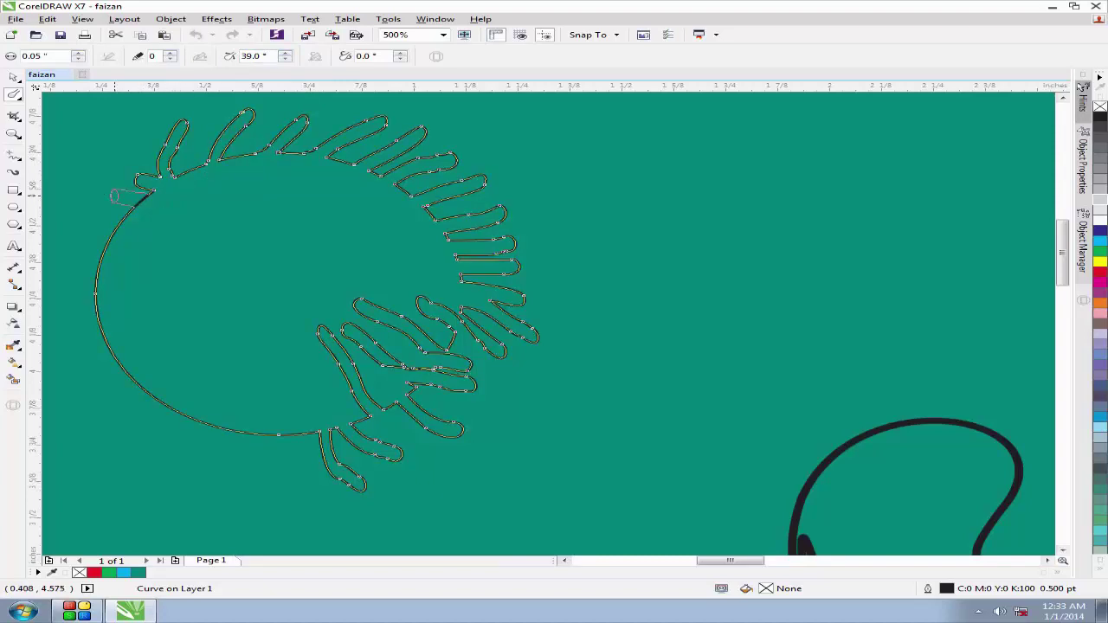
# - Set the nib size to 0.02 inches and smudge thin outward spikes along the ellipse's left and lower-left edge
pyautogui.click(79, 60)
pyautogui.click(79, 60)
pyautogui.click(79, 60)
pyautogui.moveTo(58, 227); pyautogui.dragTo(54, 267)
pyautogui.moveTo(97, 310); pyautogui.dragTo(54, 414)
pyautogui.moveTo(131, 380); pyautogui.dragTo(110, 450)
pyautogui.moveTo(173, 411)
pyautogui.mouseDown()
pyautogui.moveTo(173, 457)
pyautogui.moveTo(196, 445)
pyautogui.mouseUp()
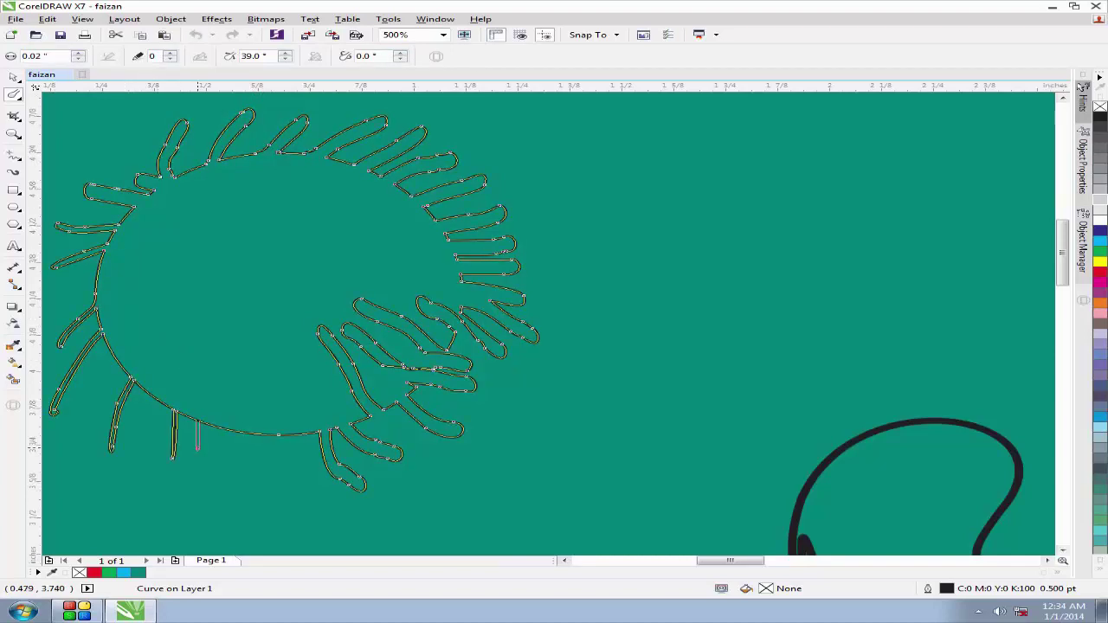
# - Fill the spiky ellipse with green (C:100 M:0 Y:100 K:0) and set its outline width to None
pyautogui.click(15, 79)
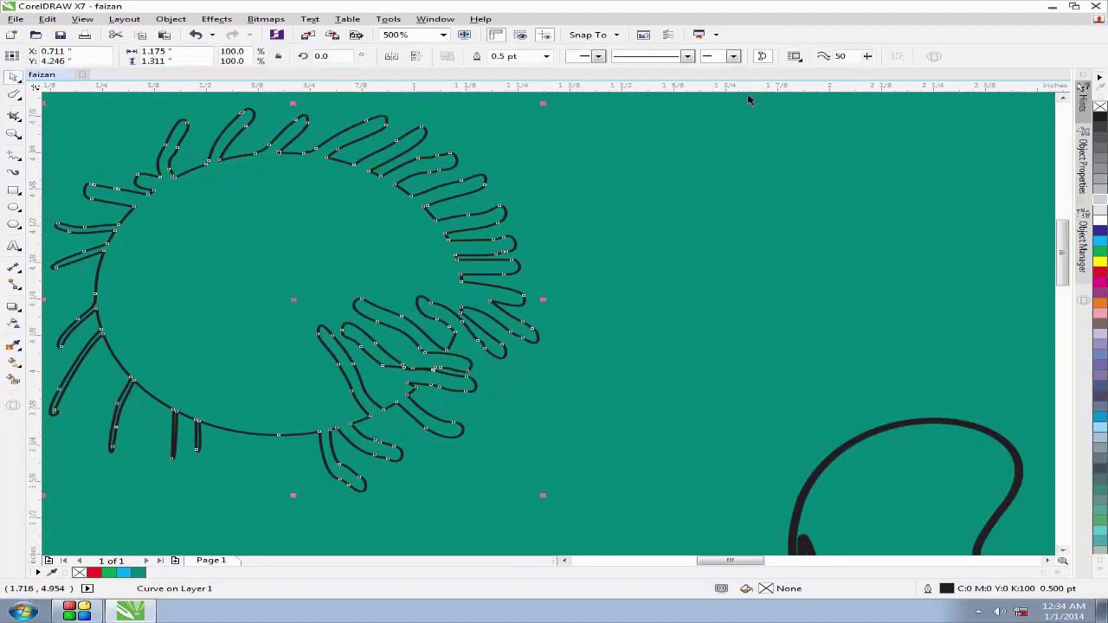
pyautogui.click(1102, 251)
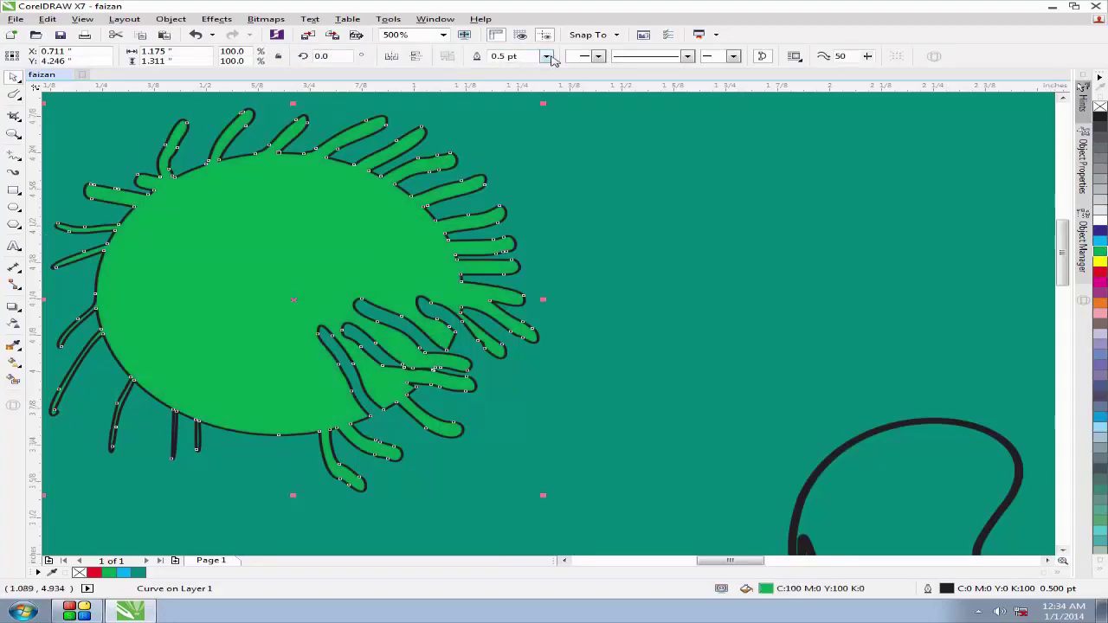
pyautogui.click(545, 57)
pyautogui.click(526, 69)
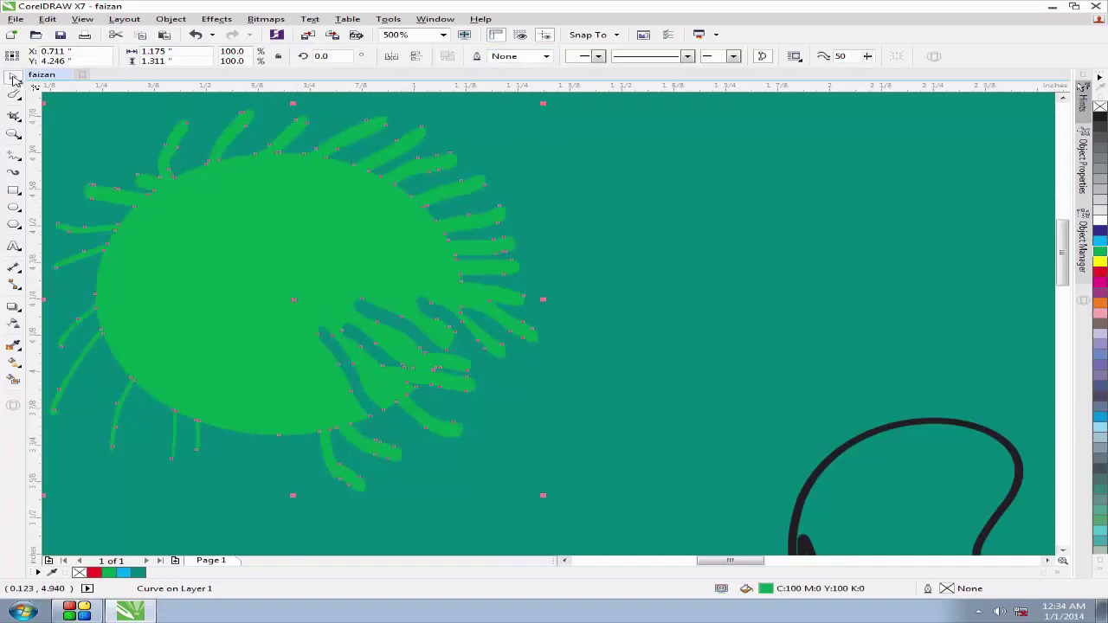
pyautogui.click(389, 104)
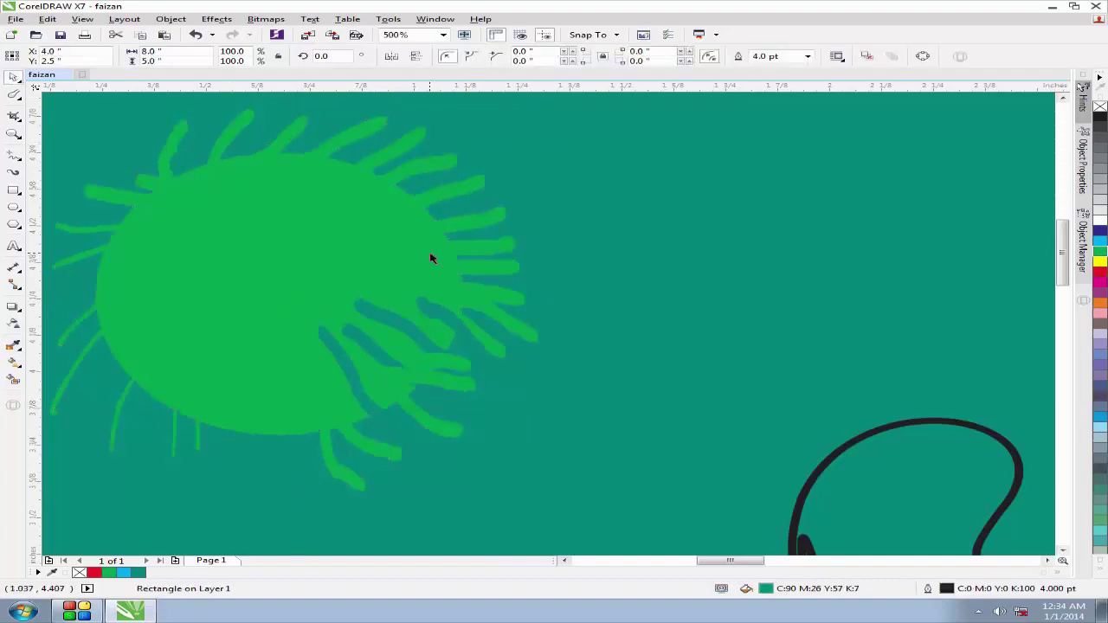
# - Fill the large distorted shape with cyan (C:100 M:0 Y:0 K:0), set its outline width to None and deselect it
pyautogui.press('F3')
pyautogui.scroll(-2, 367, 252)
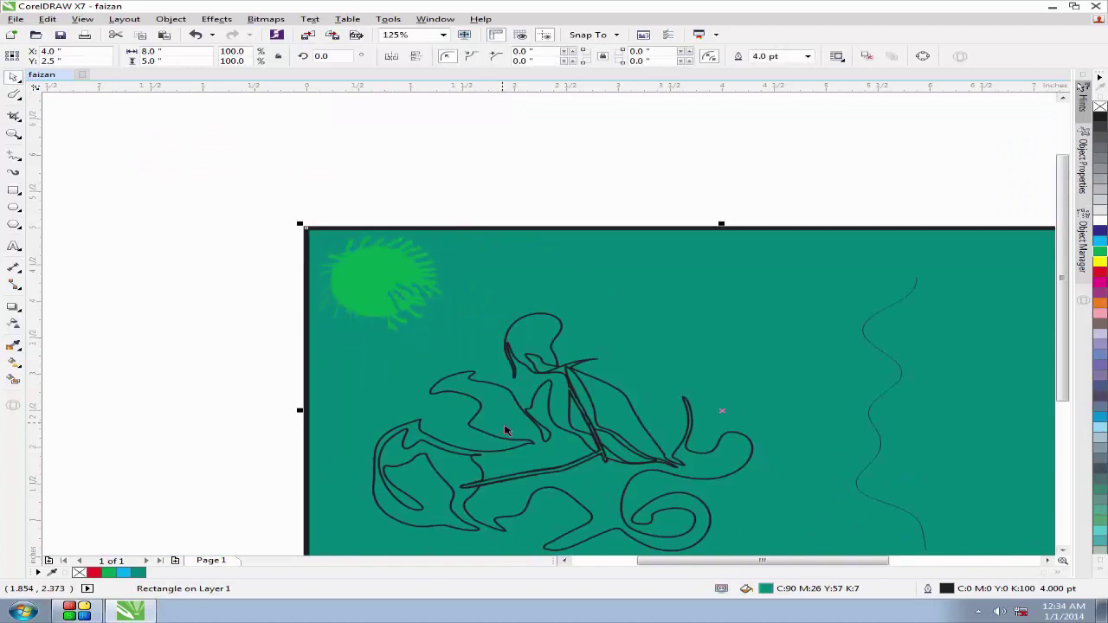
pyautogui.scroll(2, 519, 416)
pyautogui.click(518, 411)
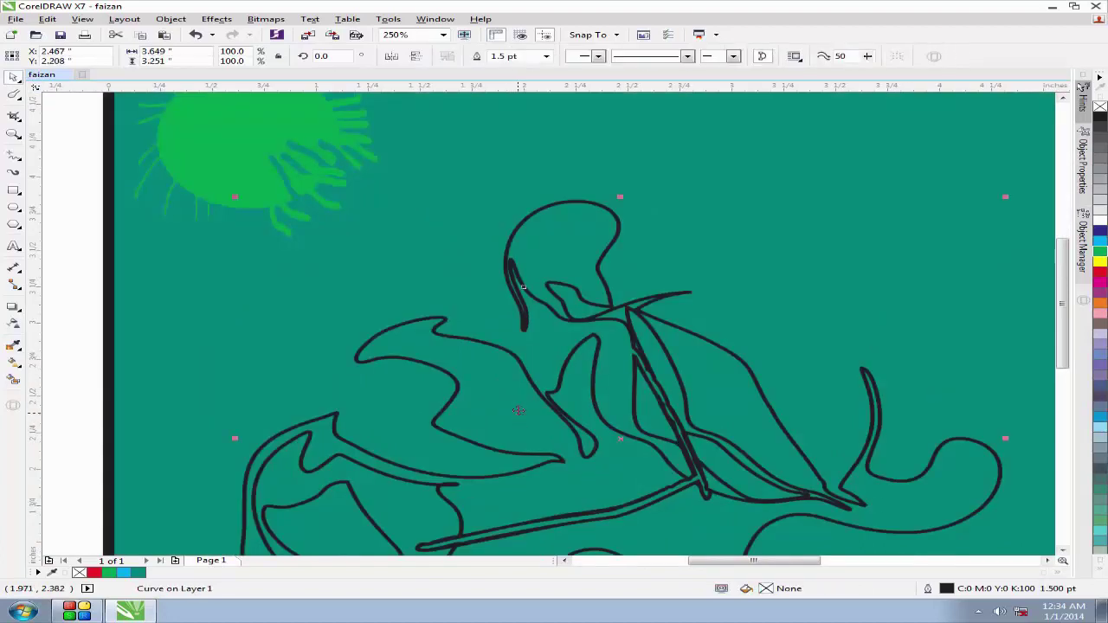
pyautogui.click(1097, 245)
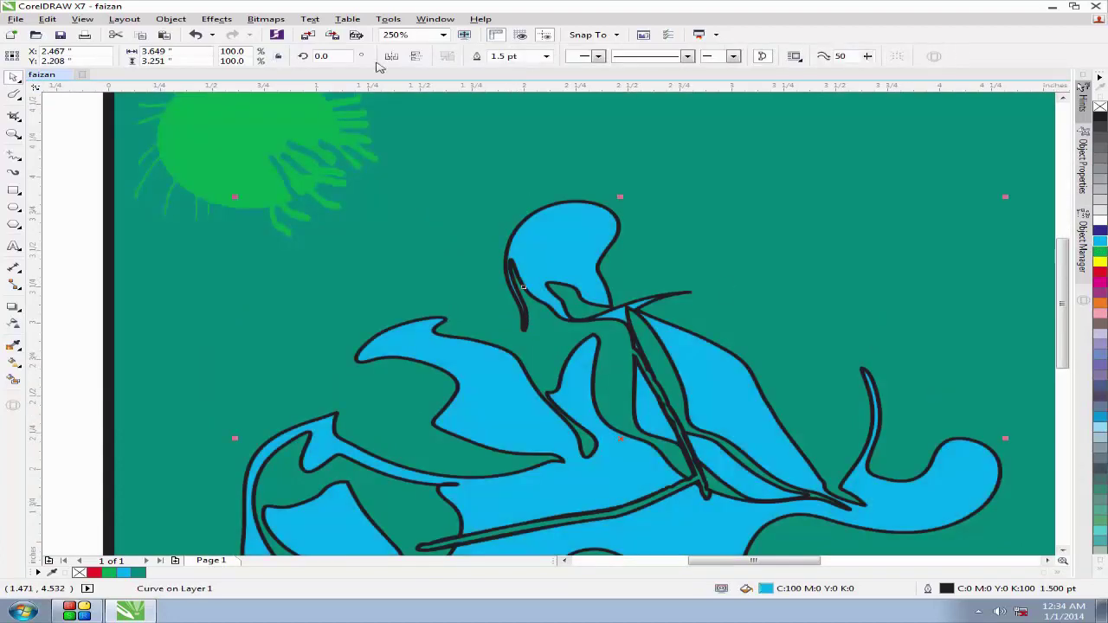
pyautogui.click(546, 56)
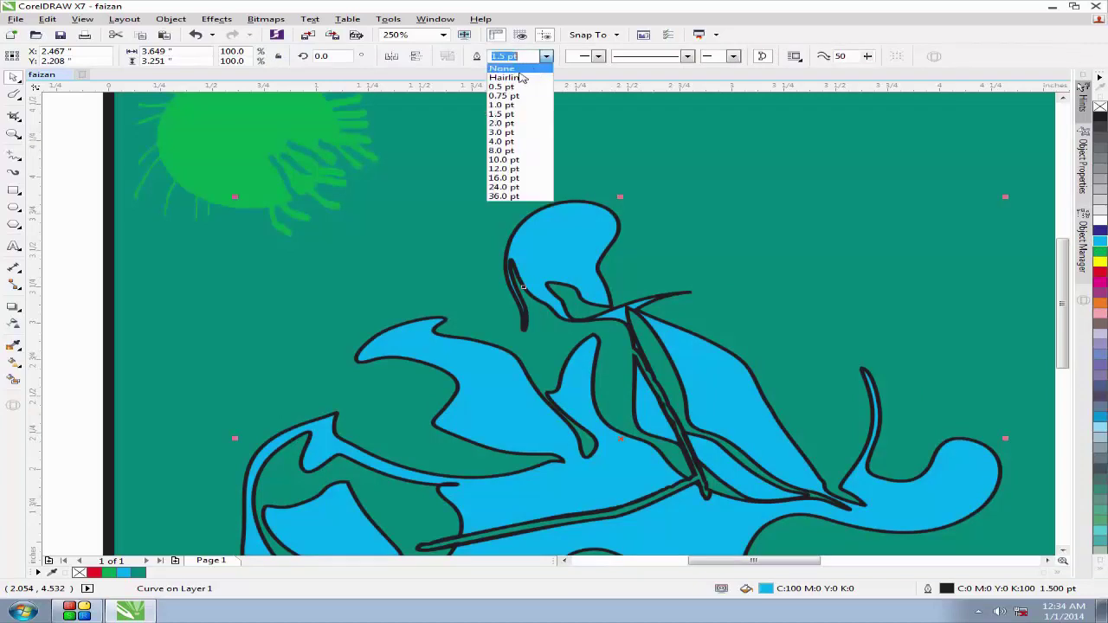
pyautogui.click(506, 67)
pyautogui.scroll(-4, 645, 329)
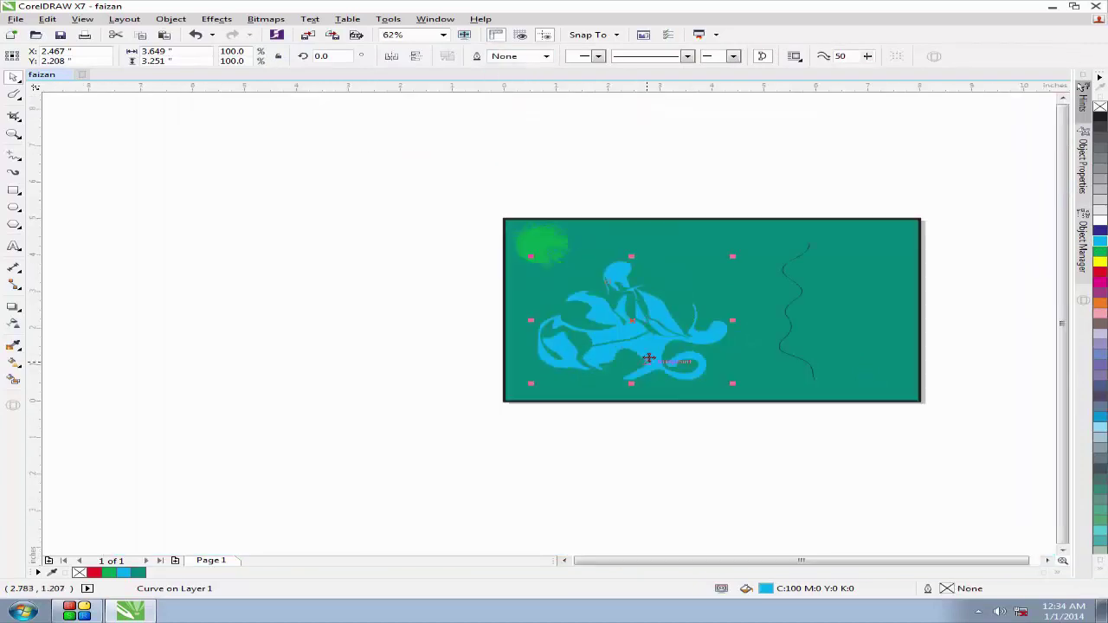
pyautogui.scroll(2, 649, 357)
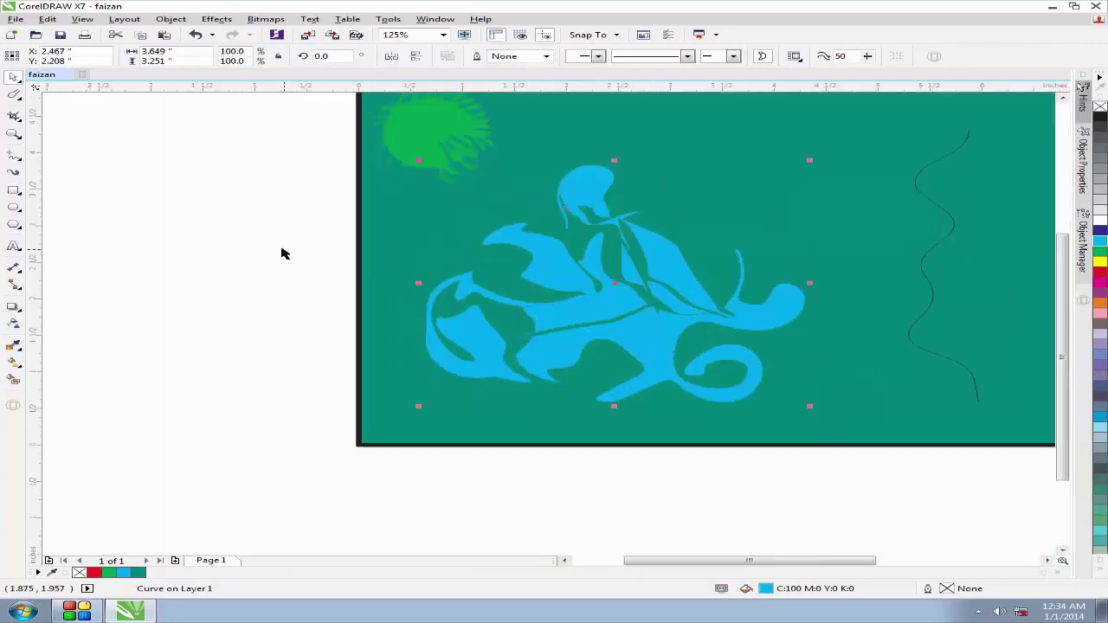
pyautogui.click(177, 193)
# - Move the green spiky ellipse down to about X 0.792, Y 3.394 inches
pyautogui.click(19, 102)
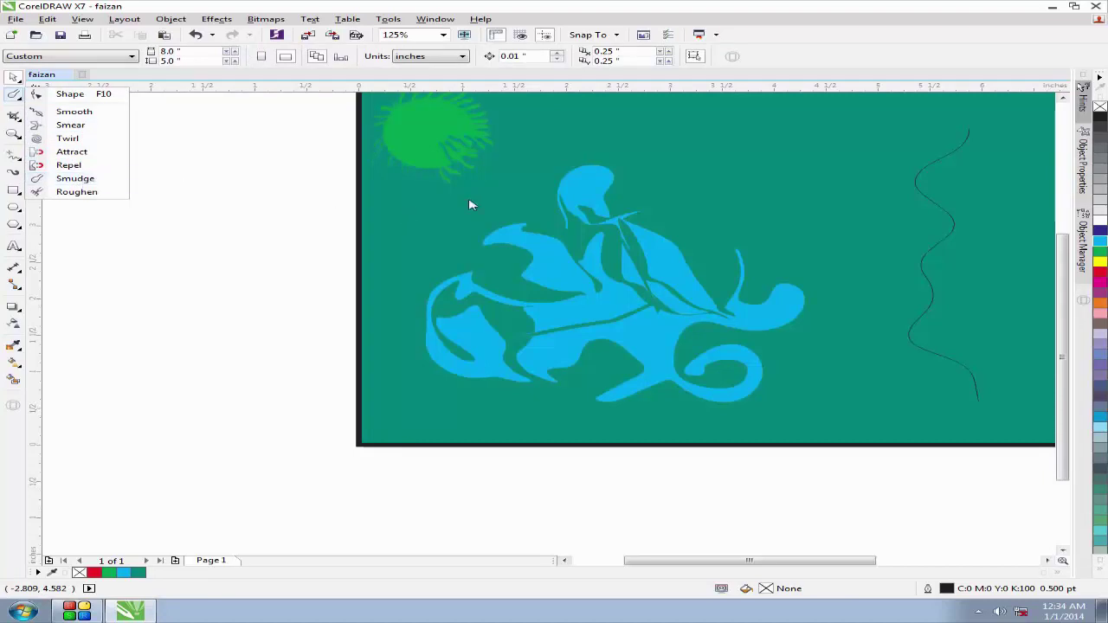
pyautogui.click(437, 156)
pyautogui.scroll(4, 433, 151)
pyautogui.click(462, 269)
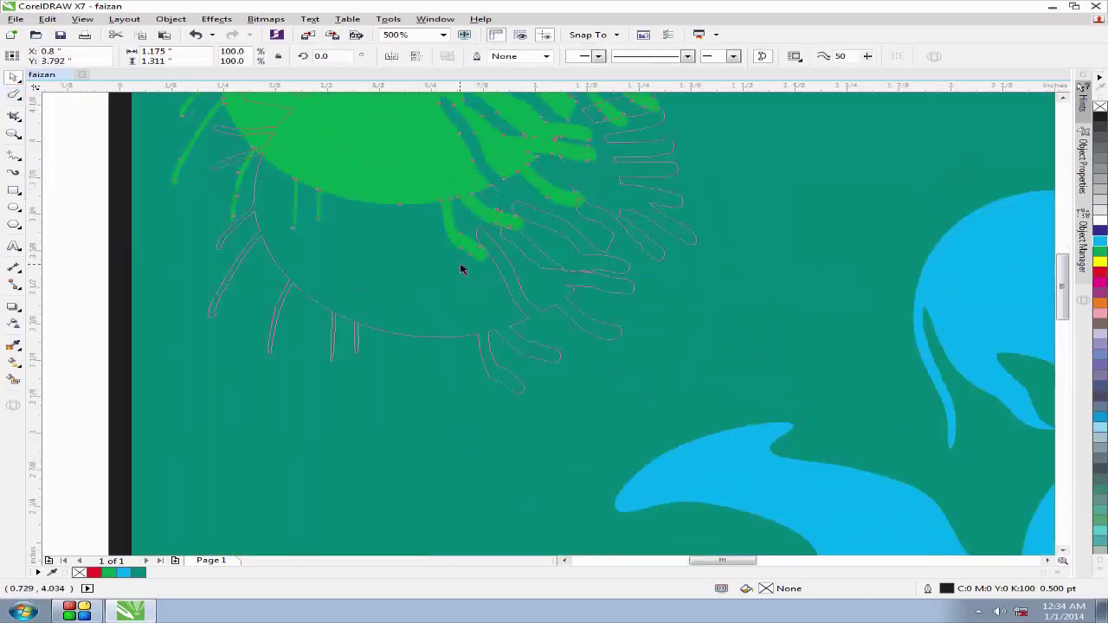
pyautogui.scroll(3, 459, 264)
pyautogui.scroll(2, 378, 179)
pyautogui.scroll(-2, 389, 205)
pyautogui.scroll(2, 384, 150)
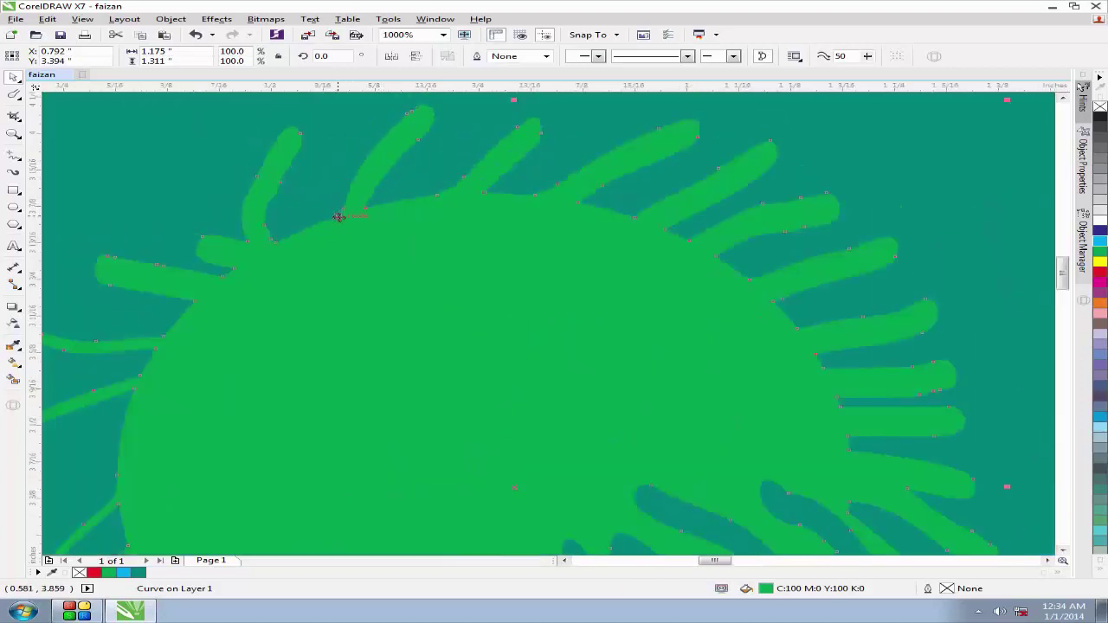
# - Use the Roughen tool to give the spikes along the green ellipse's upper edge jagged outlines
pyautogui.click(21, 101)
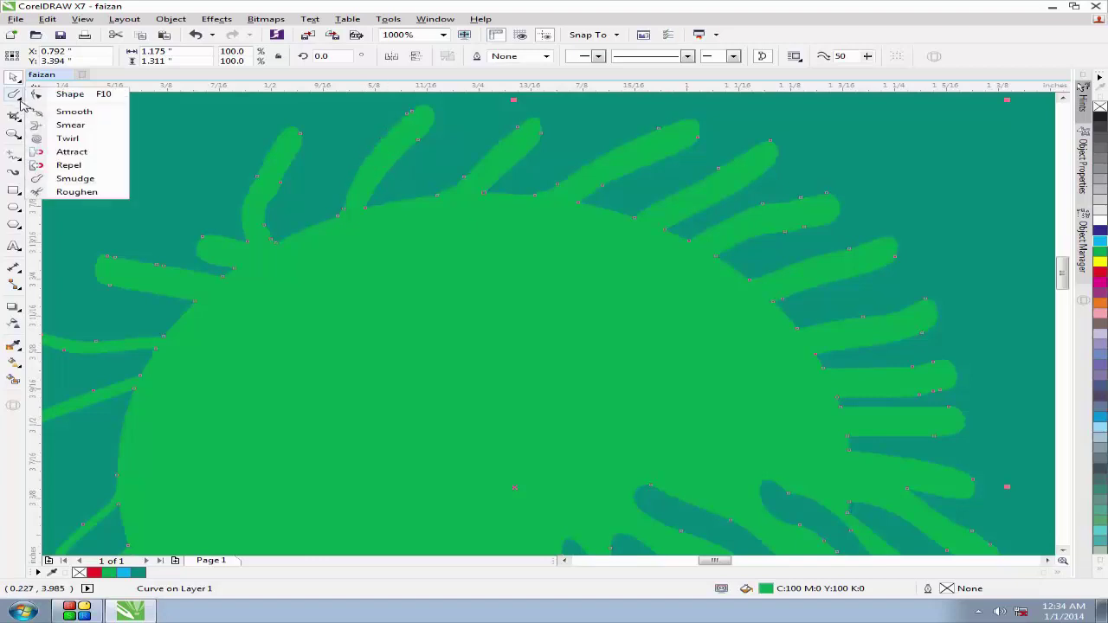
pyautogui.click(90, 192)
pyautogui.moveTo(403, 116)
pyautogui.mouseDown()
pyautogui.moveTo(339, 215)
pyautogui.moveTo(433, 114)
pyautogui.mouseUp()
pyautogui.moveTo(481, 188); pyautogui.dragTo(511, 121)
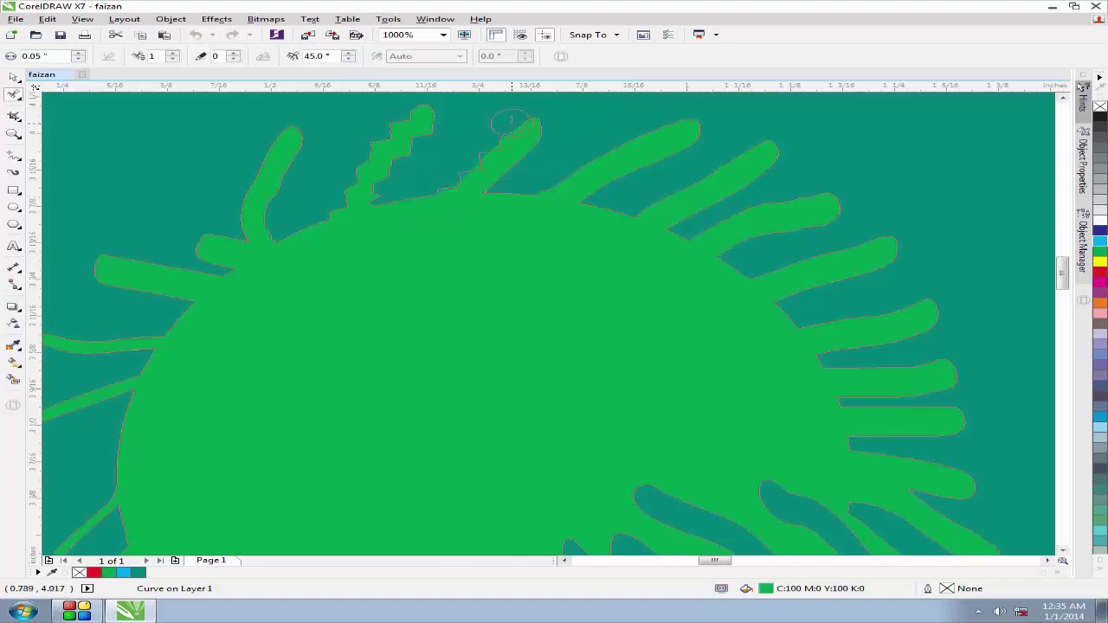
pyautogui.moveTo(506, 189)
pyautogui.mouseDown()
pyautogui.moveTo(584, 178)
pyautogui.moveTo(645, 118)
pyautogui.moveTo(688, 117)
pyautogui.moveTo(690, 129)
pyautogui.mouseUp()
pyautogui.moveTo(598, 201)
pyautogui.mouseDown()
pyautogui.moveTo(759, 140)
pyautogui.moveTo(651, 327)
pyautogui.mouseUp()
pyautogui.scroll(-5, 652, 319)
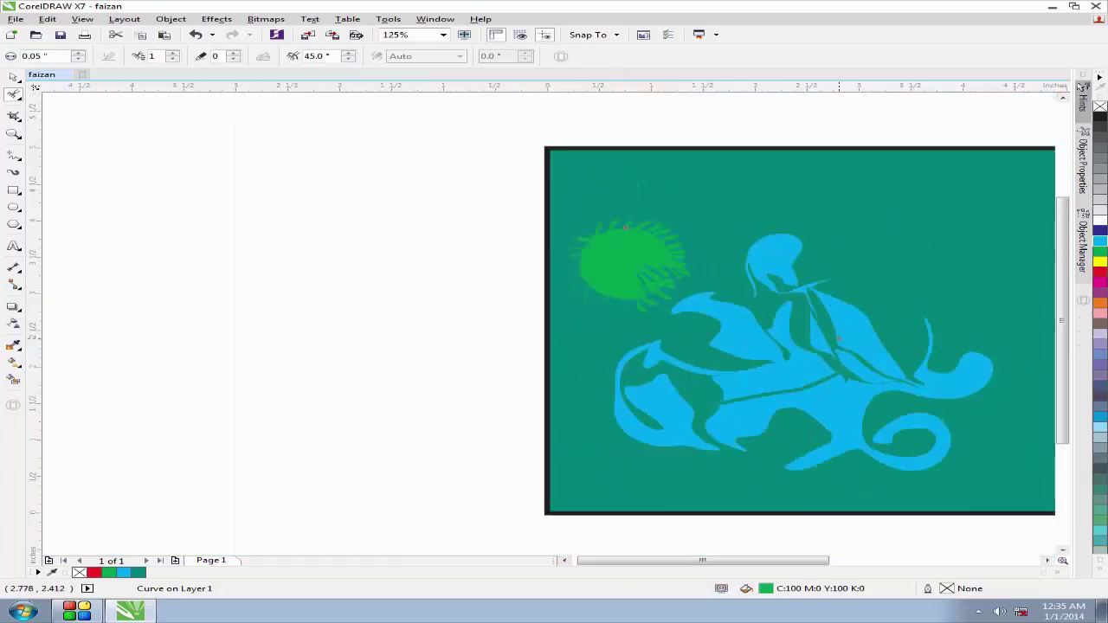
# - Use the Roughen tool to make the cyan shape's upper-right edge jagged
pyautogui.scroll(3, 876, 286)
pyautogui.click(788, 174)
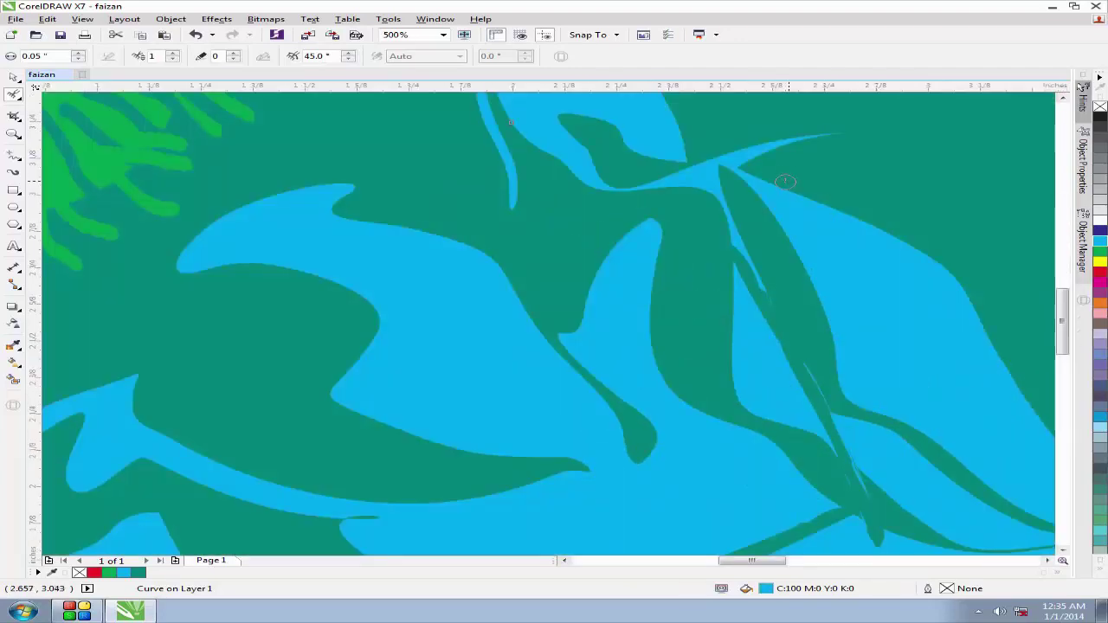
pyautogui.moveTo(786, 182)
pyautogui.mouseDown()
pyautogui.moveTo(767, 182)
pyautogui.moveTo(917, 243)
pyautogui.mouseUp()
pyautogui.moveTo(987, 323)
pyautogui.mouseDown()
pyautogui.moveTo(902, 233)
pyautogui.moveTo(948, 299)
pyautogui.mouseUp()
pyautogui.scroll(-1, 676, 220)
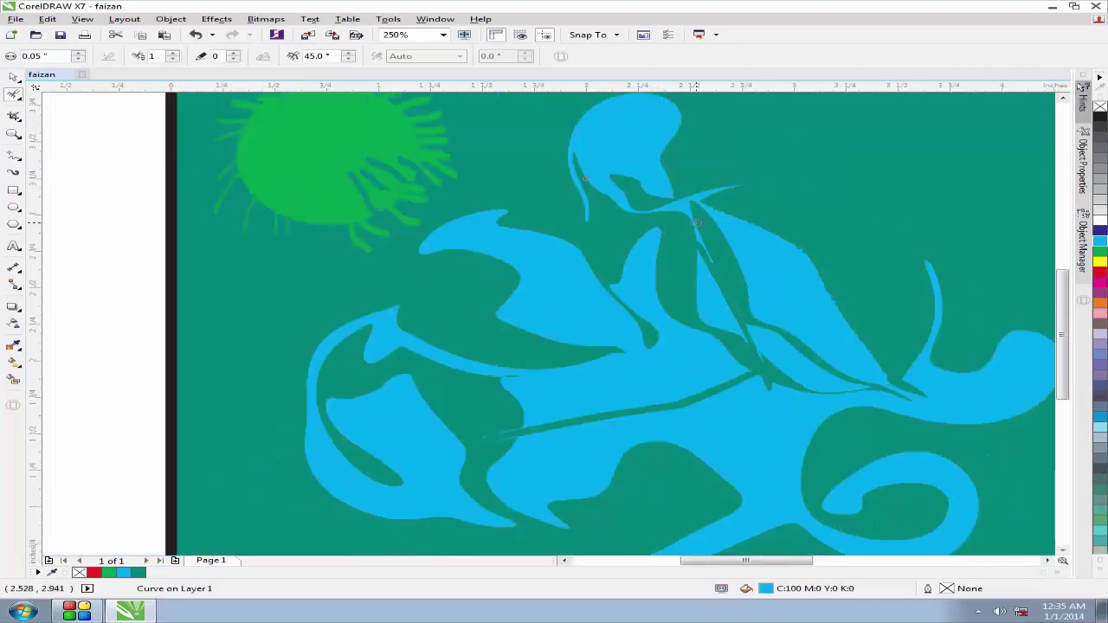
pyautogui.click(13, 78)
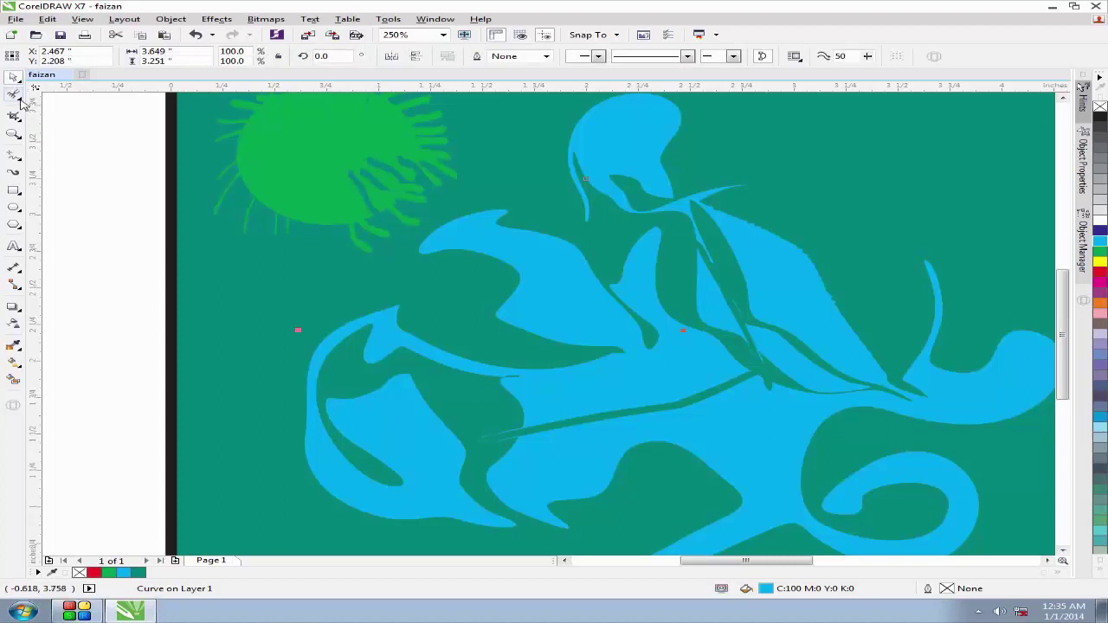
pyautogui.click(22, 98)
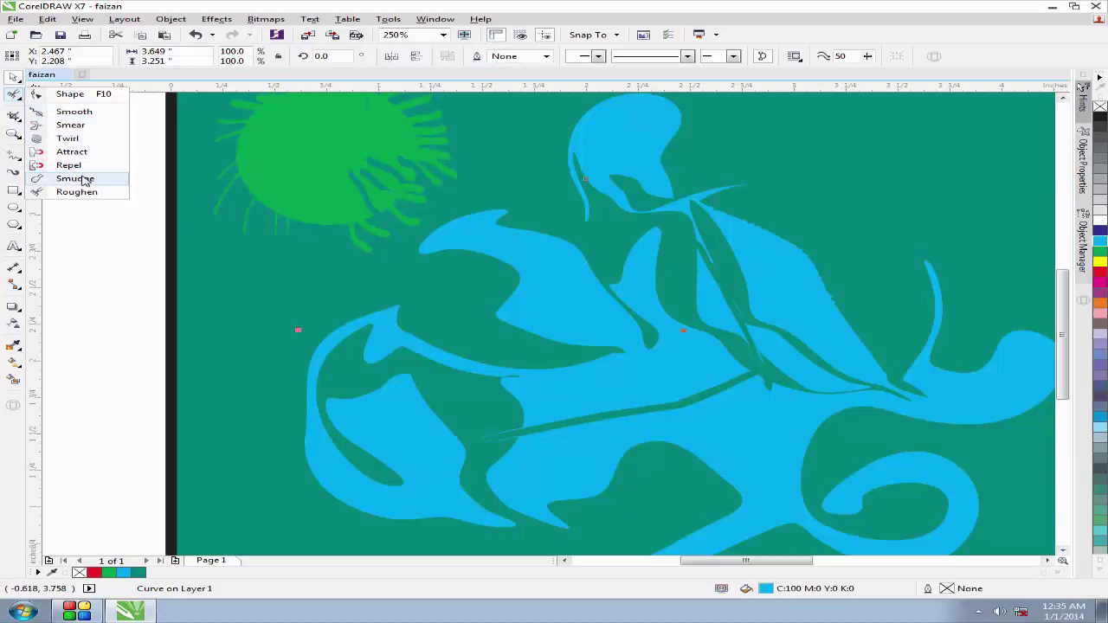
pyautogui.click(91, 131)
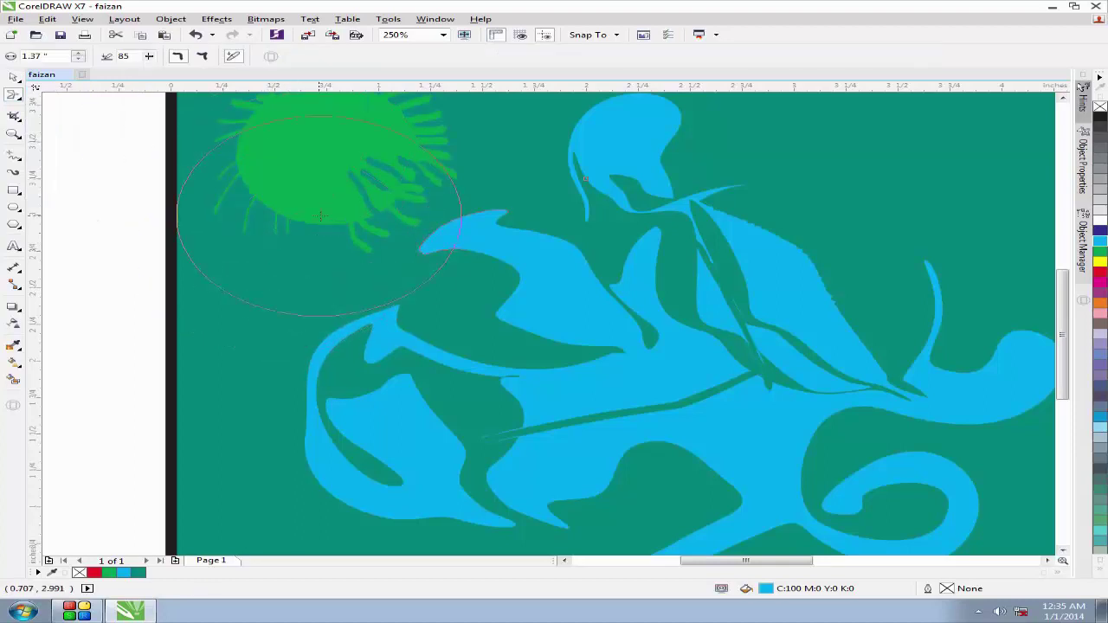
pyautogui.scroll(-2, 271, 255)
pyautogui.scroll(1, 381, 208)
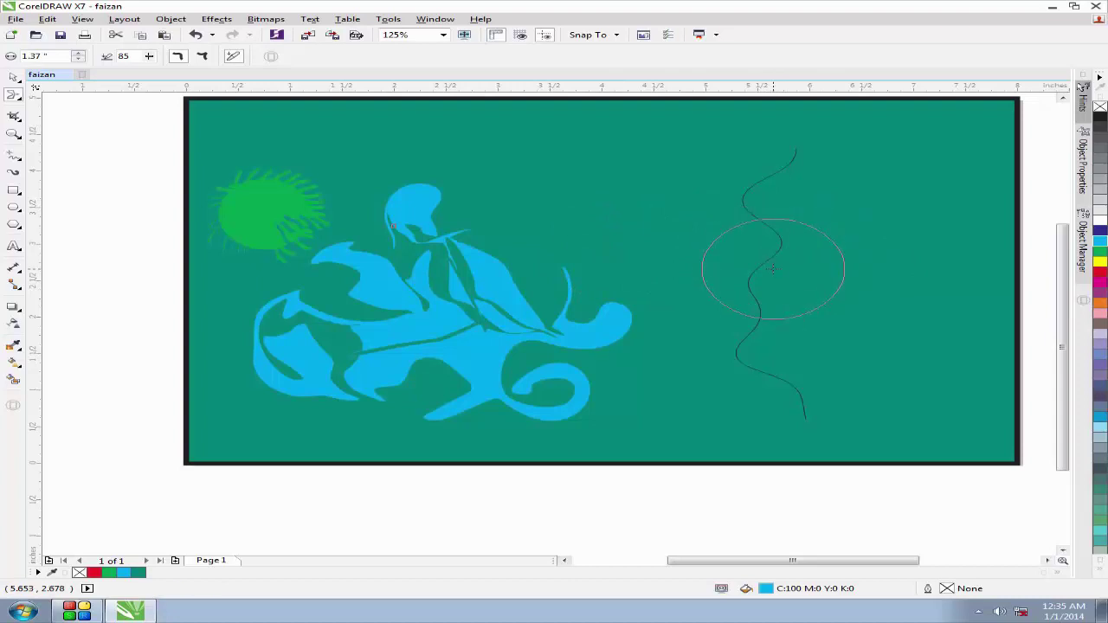
pyautogui.click(14, 77)
pyautogui.click(20, 99)
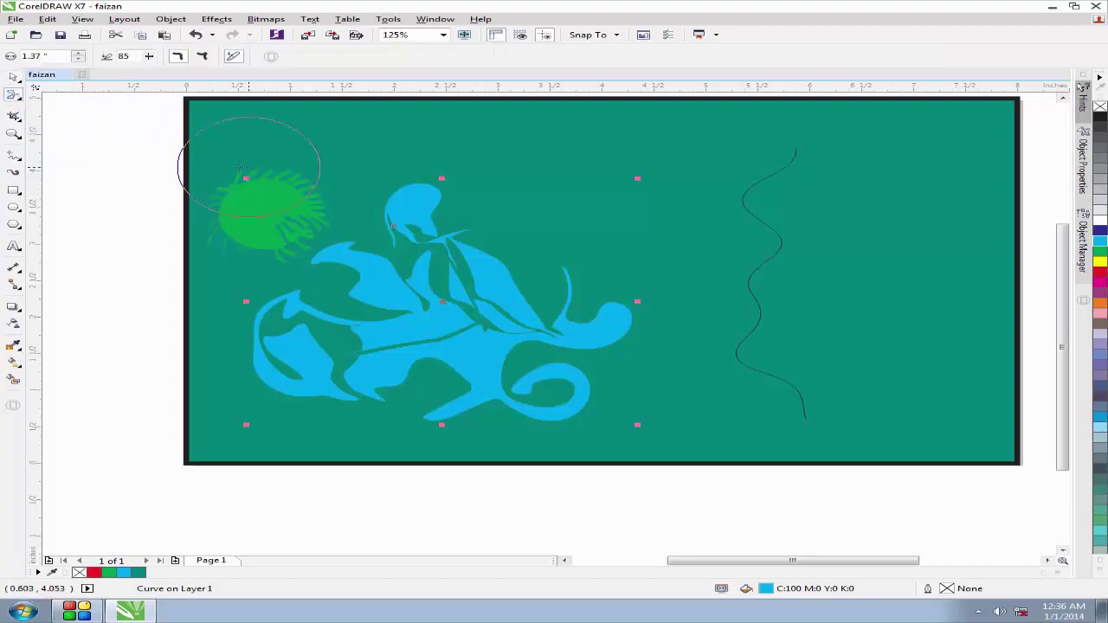
# - Delete the green spiky ellipse, the cyan distorted shape and the wavy line from the page
pyautogui.click(13, 76)
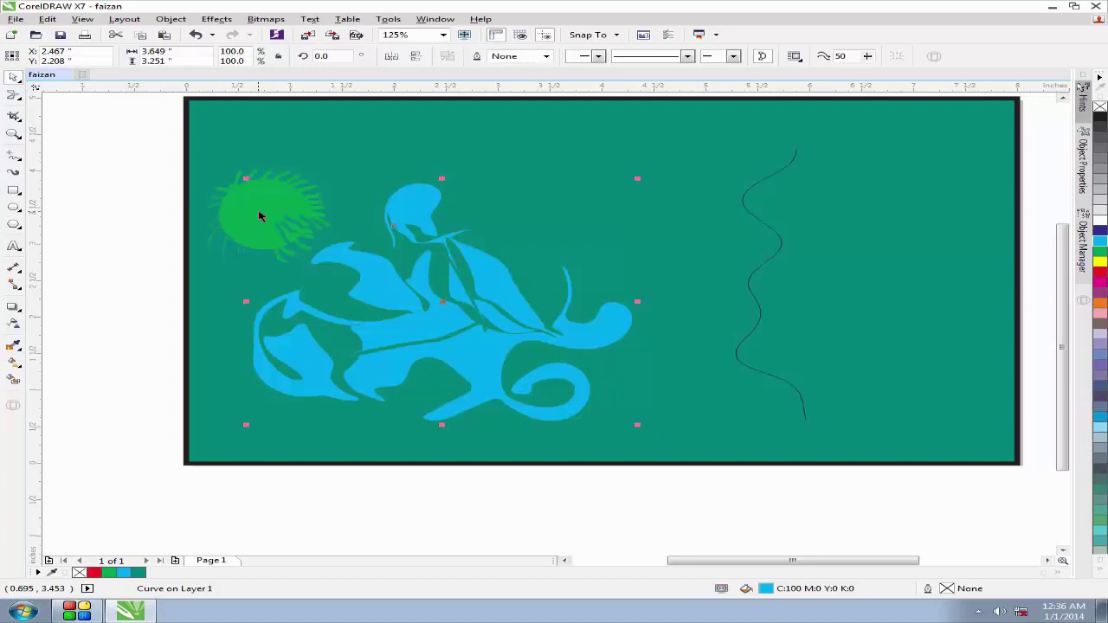
pyautogui.moveTo(110, 157); pyautogui.dragTo(687, 445)
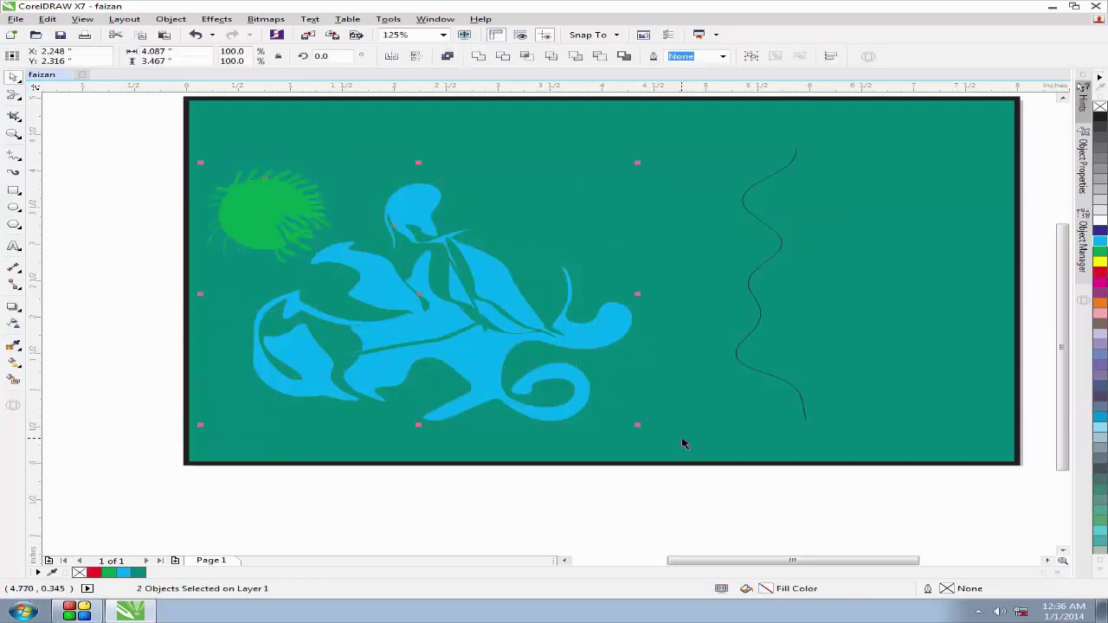
pyautogui.press('Delete')
pyautogui.click(758, 309)
pyautogui.press('Delete')
pyautogui.click(17, 97)
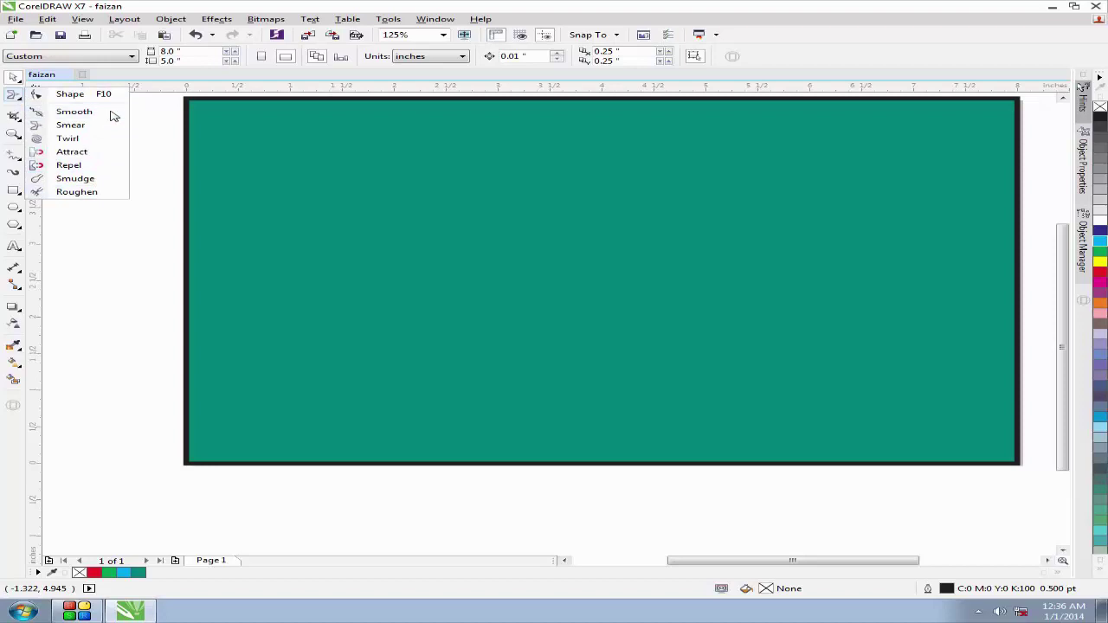
pyautogui.click(134, 249)
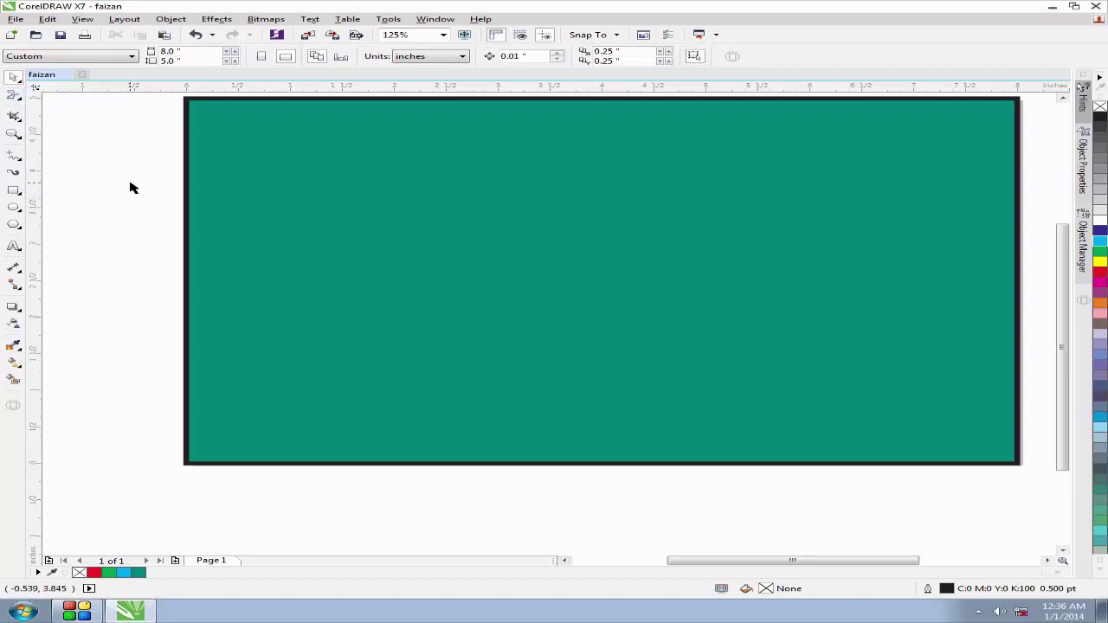
pyautogui.click(370, 186)
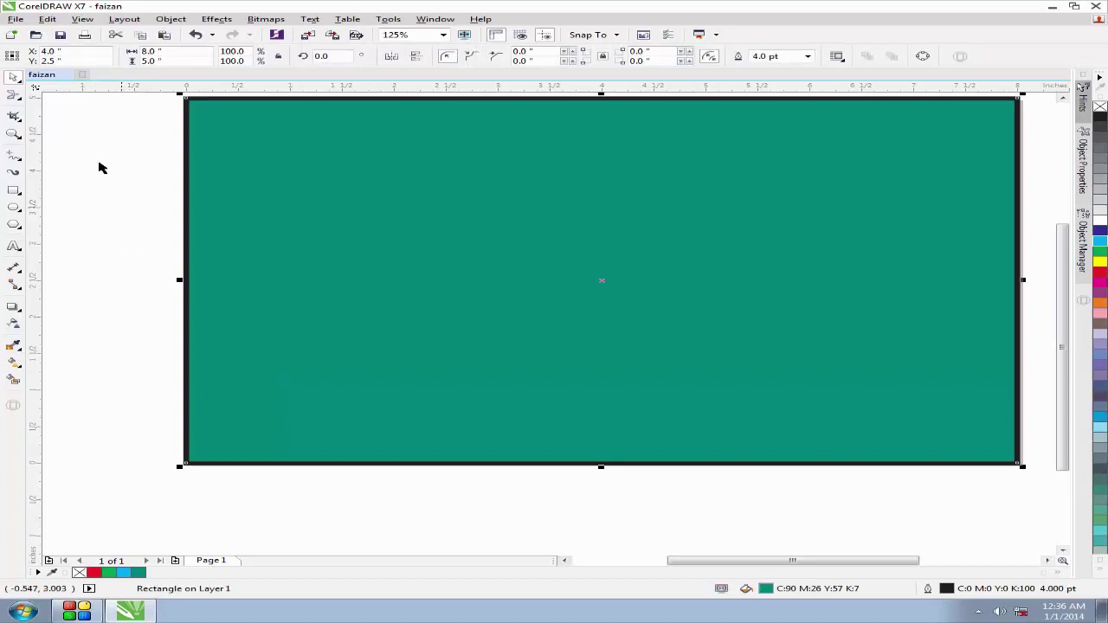
pyautogui.click(21, 99)
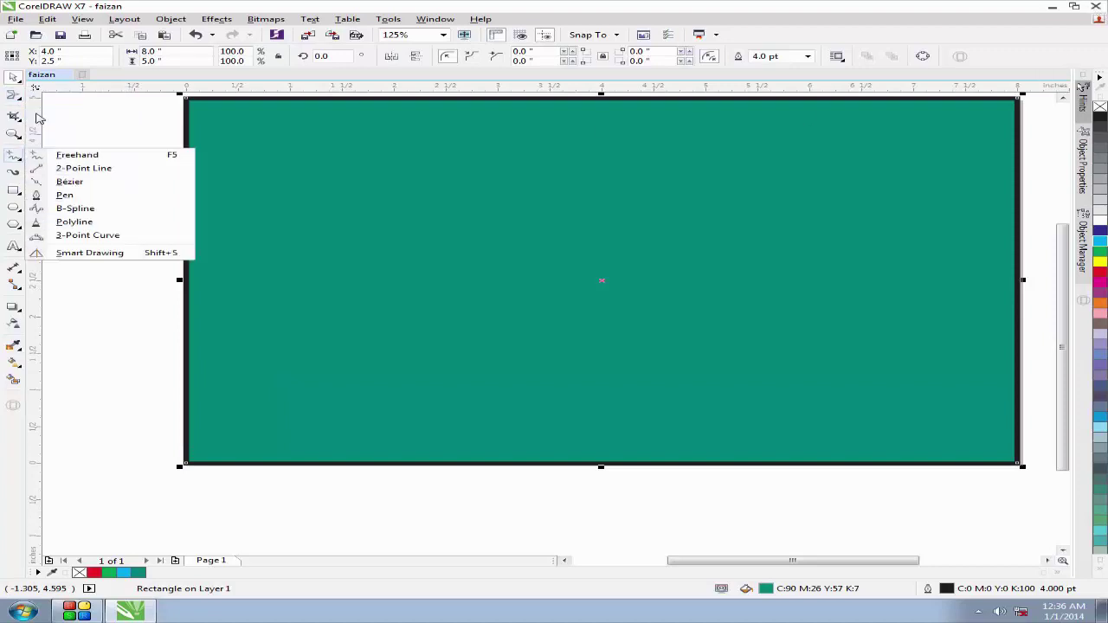
pyautogui.click(15, 119)
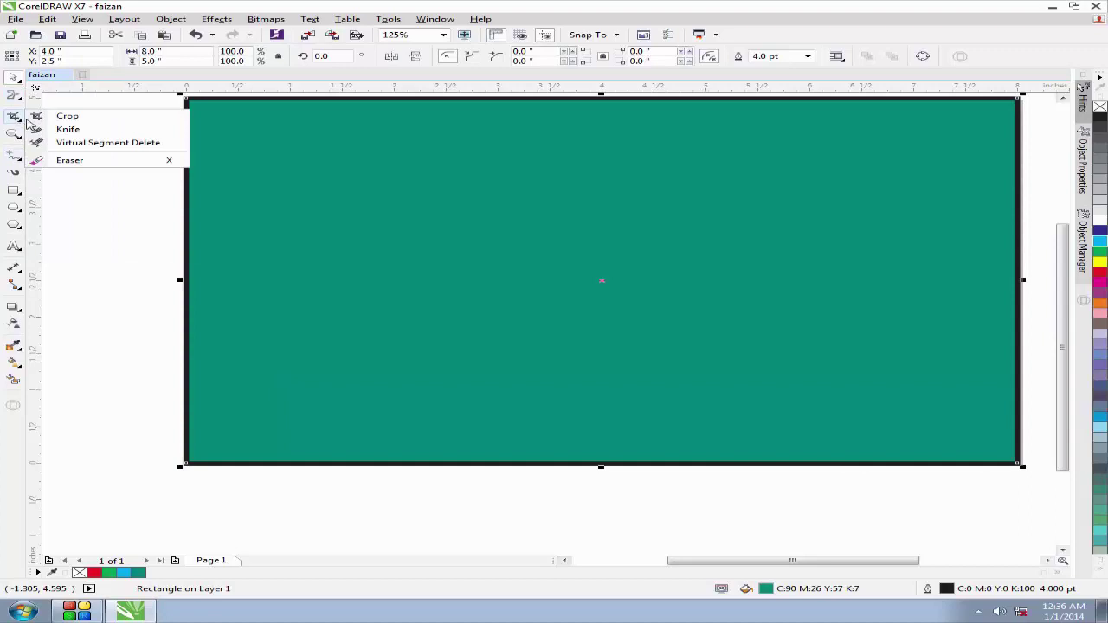
pyautogui.click(19, 249)
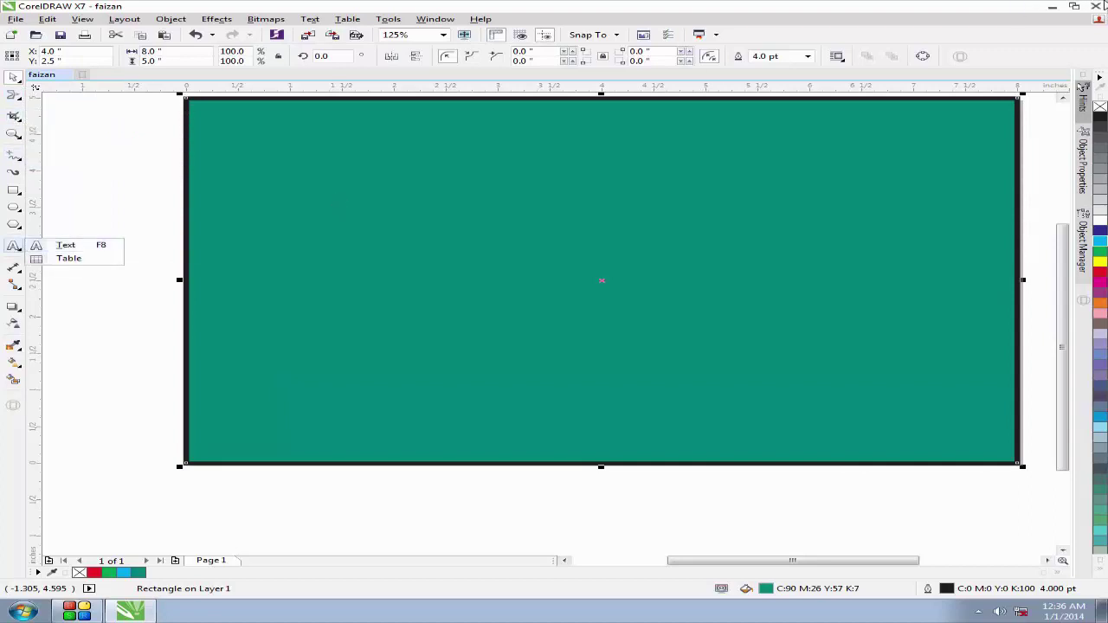
# - Close CorelDRAW without saving the changes to the document
pyautogui.click(1101, 6)
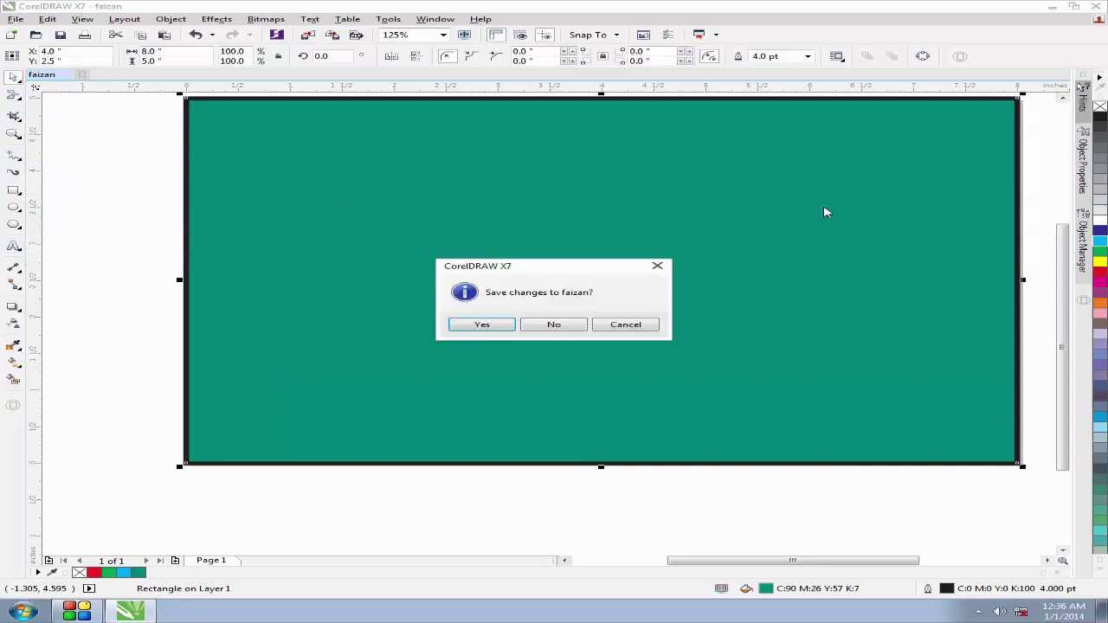
pyautogui.click(556, 327)
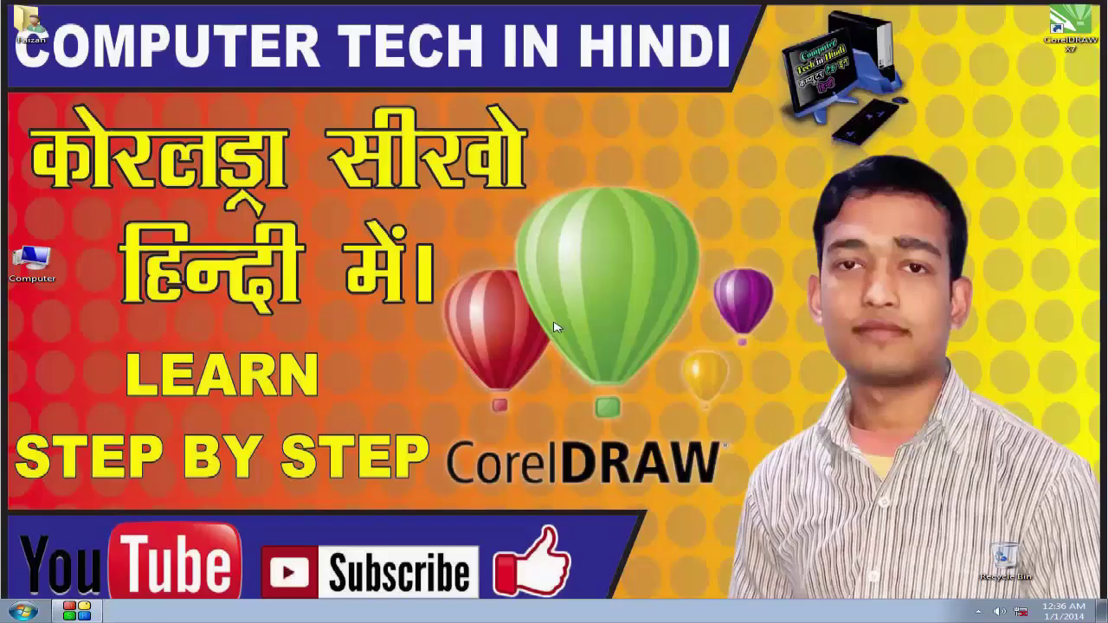